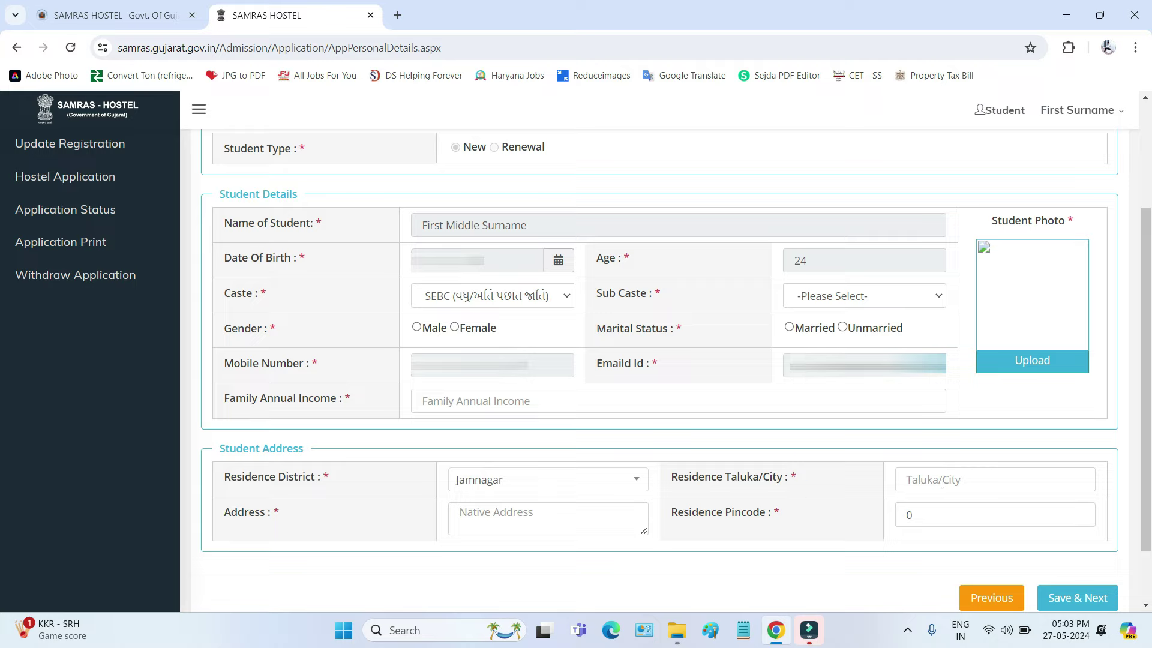
Step: Review the Student Address fields for residence taluka or city, native address and residence pincode
{"action": "left_click", "coordinate": [942, 484]}
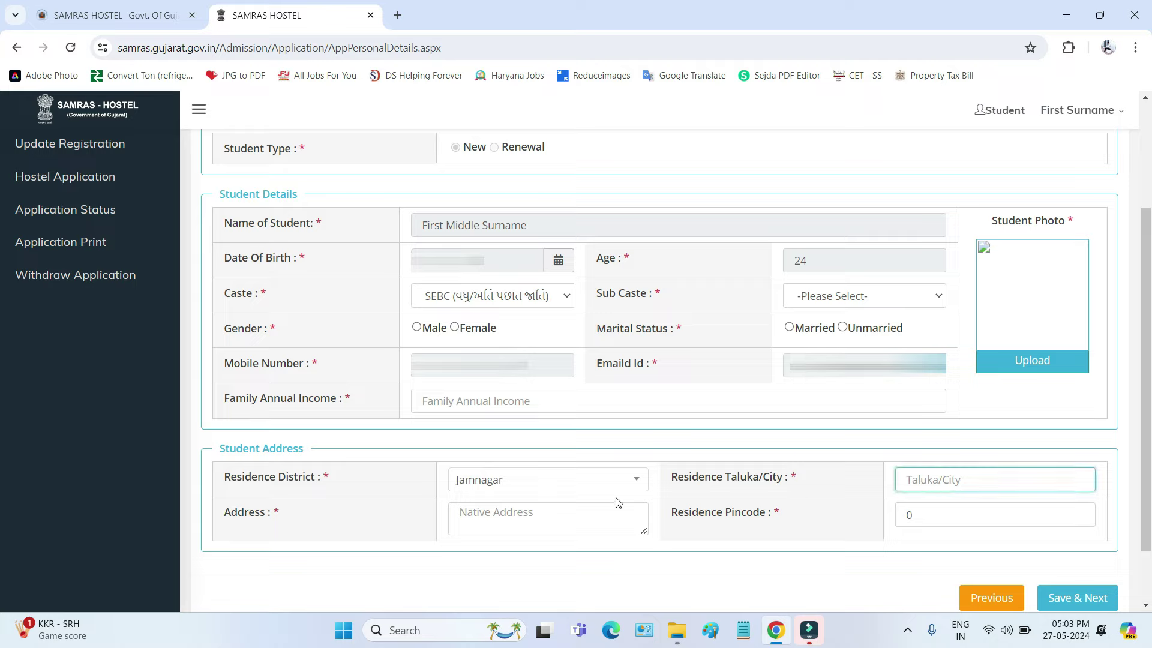
{"action": "double_click", "coordinate": [257, 520]}
{"action": "left_click", "coordinate": [488, 517]}
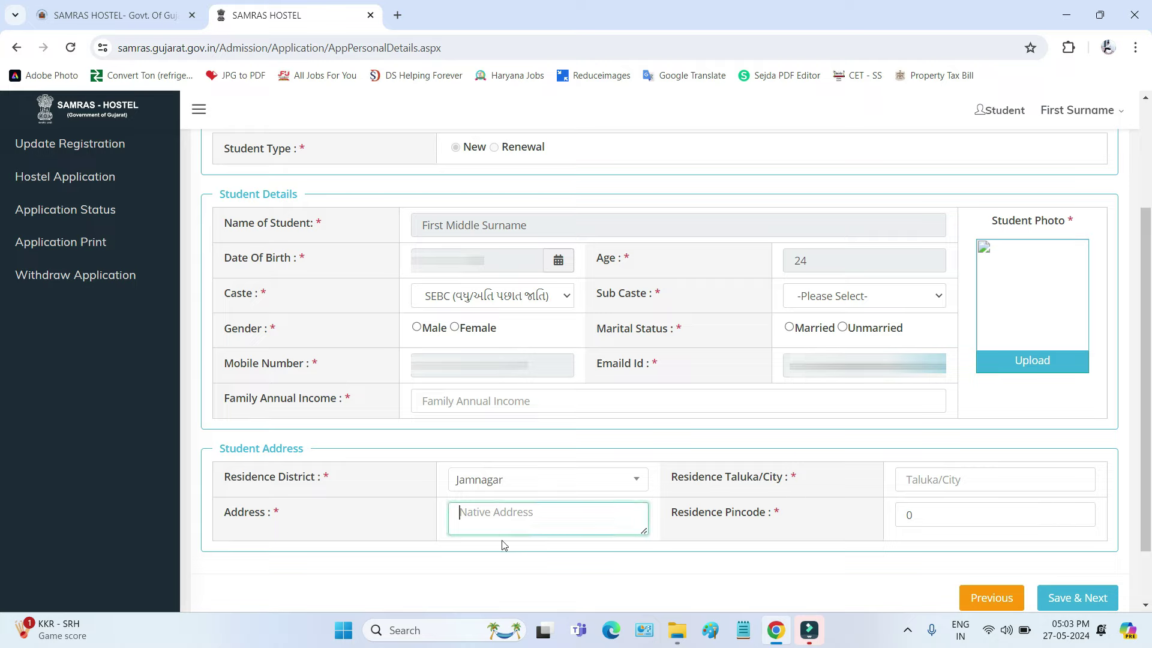
{"action": "left_click_drag", "start_coordinate": [683, 514], "coordinate": [760, 514]}
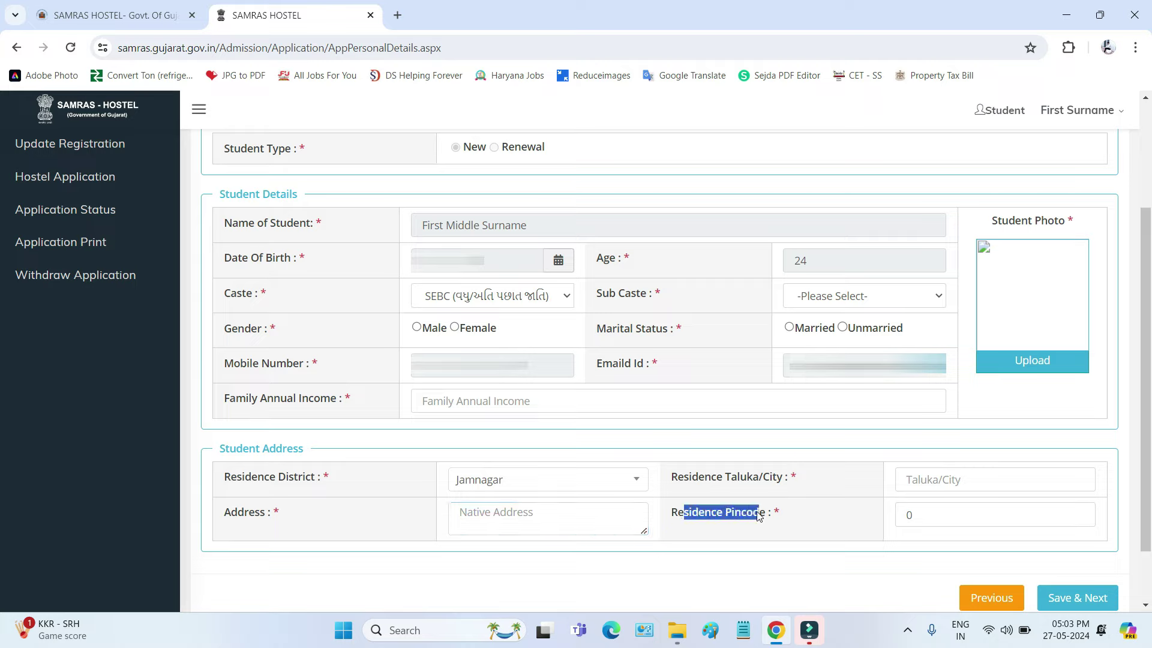
{"action": "double_click", "coordinate": [907, 515]}
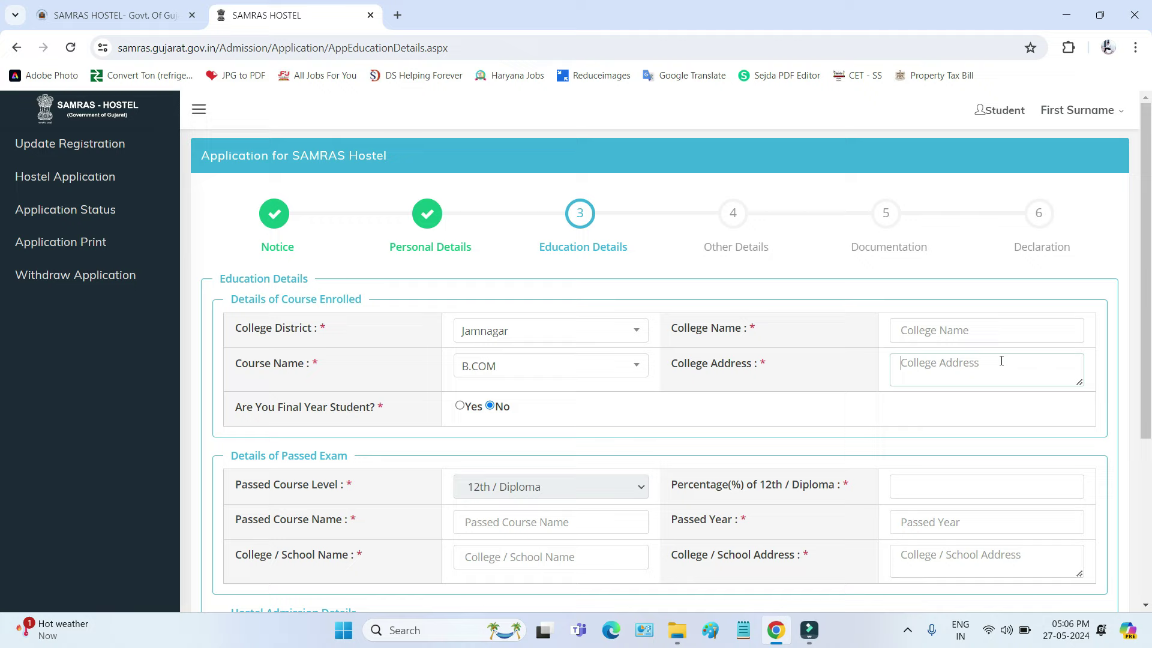
Step: Examine the college address field and the available course names under Details of Course Enrolled
{"action": "left_click", "coordinate": [1001, 360]}
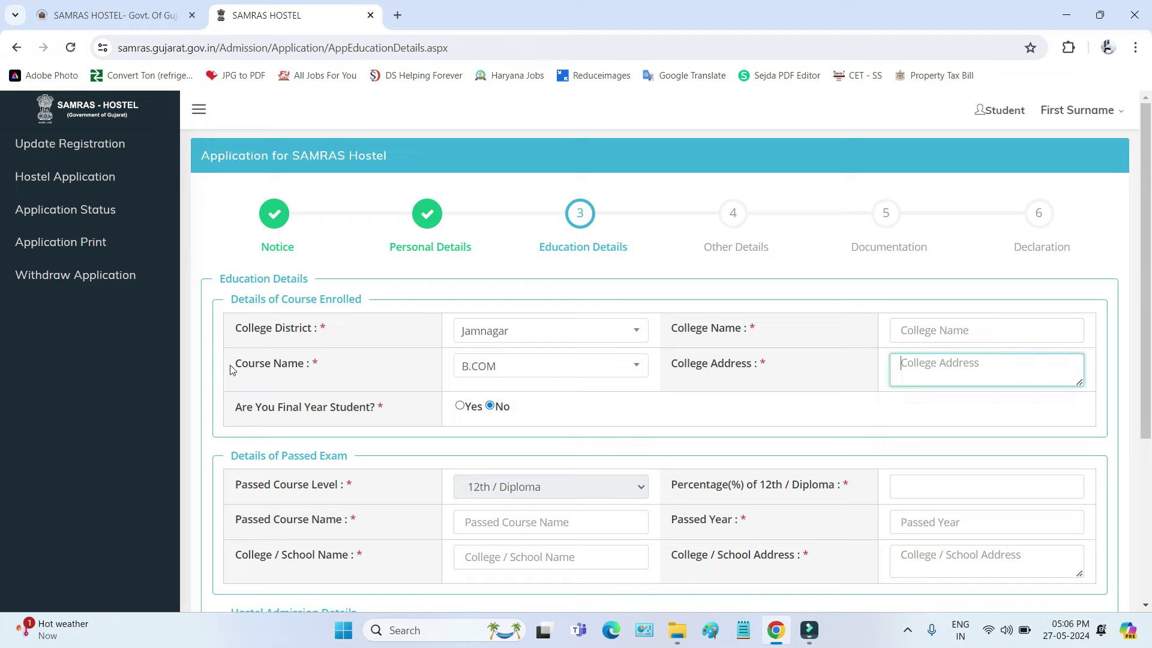
{"action": "left_click_drag", "start_coordinate": [248, 365], "coordinate": [298, 367]}
{"action": "left_click", "coordinate": [580, 371]}
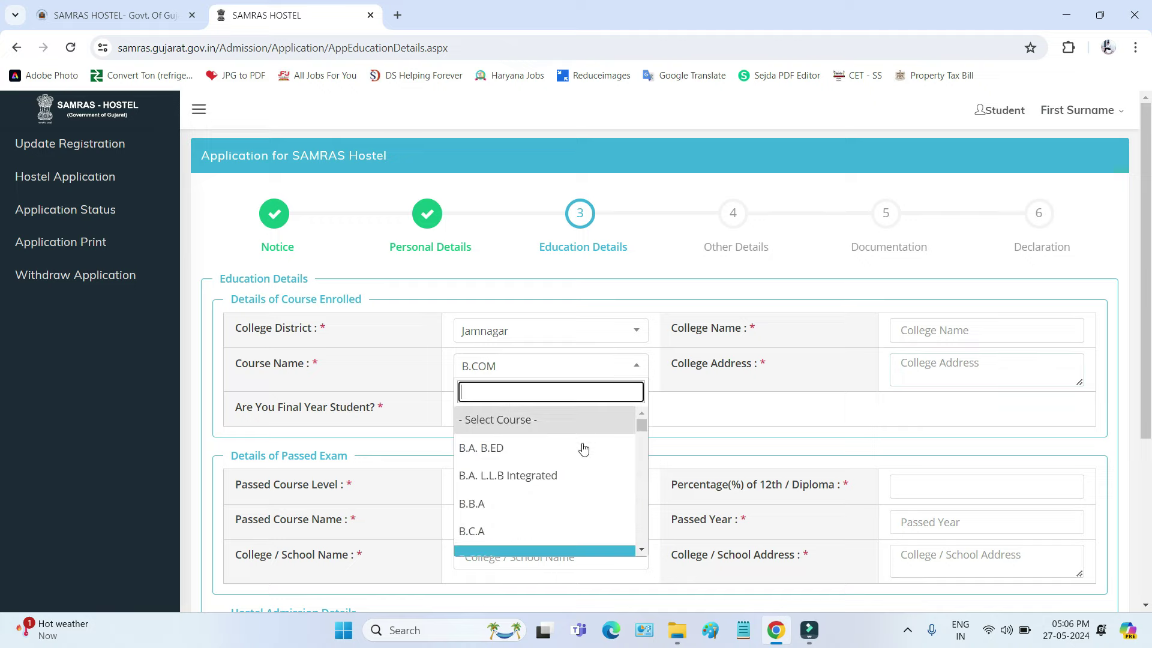
{"action": "scroll", "coordinate": [580, 499], "scroll_direction": "down", "scroll_amount": 2}
{"action": "scroll", "coordinate": [580, 496], "scroll_direction": "down", "scroll_amount": 1}
{"action": "scroll", "coordinate": [564, 474], "scroll_direction": "up", "scroll_amount": 3}
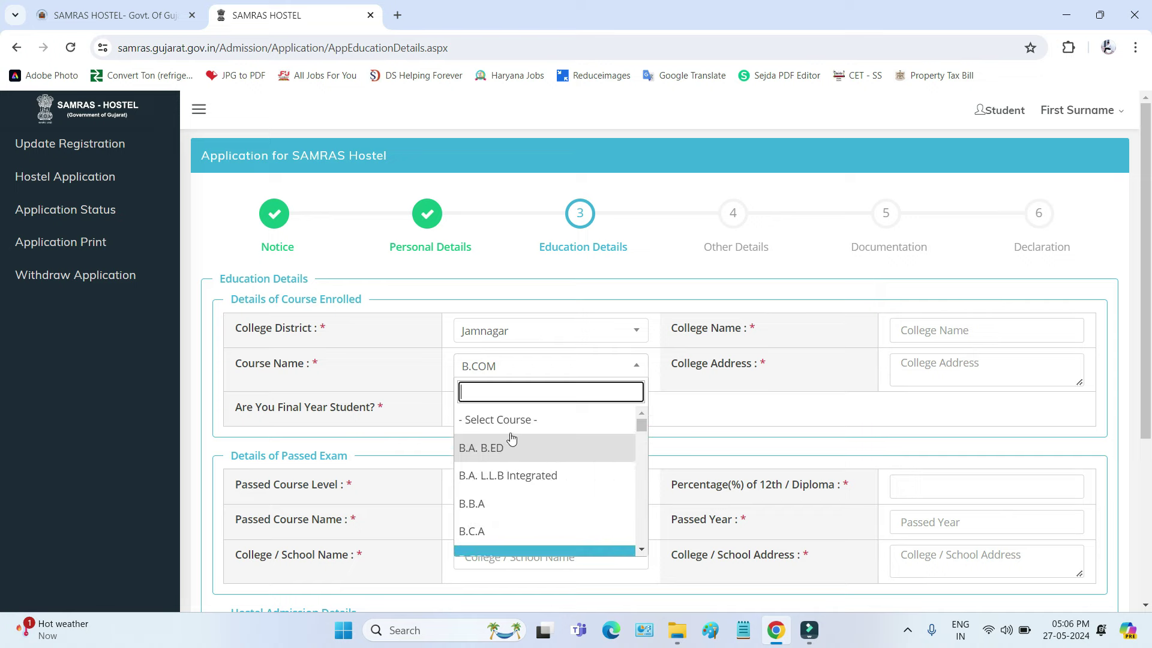
{"action": "left_click", "coordinate": [420, 372]}
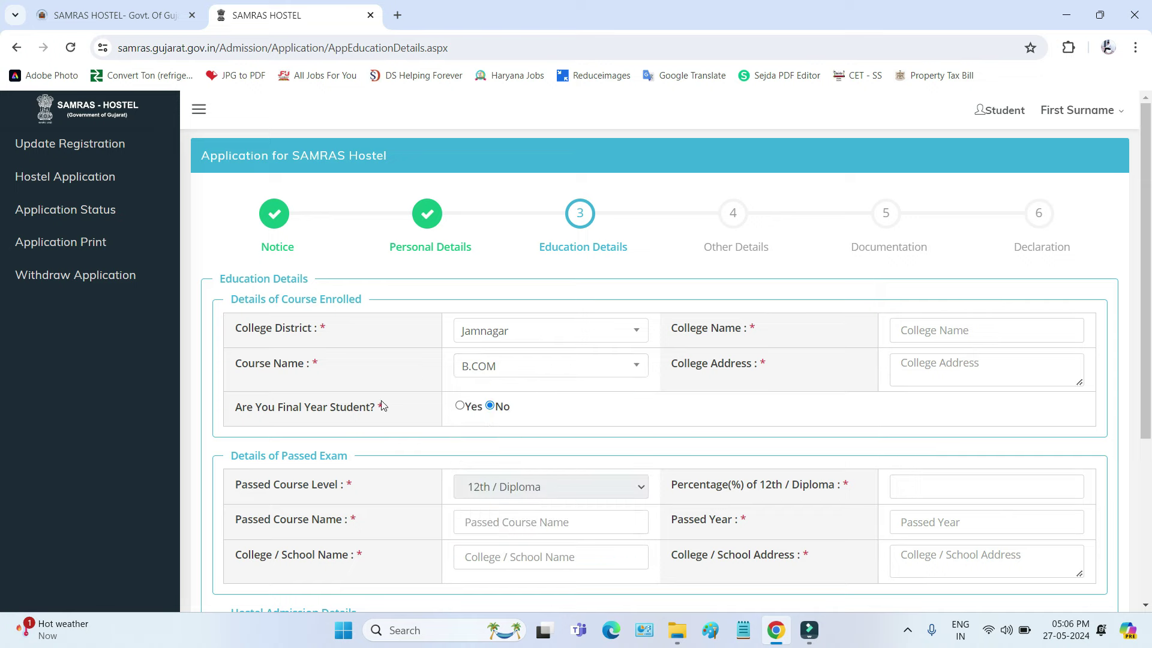
Step: Answer No to the question whether the applicant is a final year student
{"action": "left_click_drag", "start_coordinate": [276, 409], "coordinate": [345, 413]}
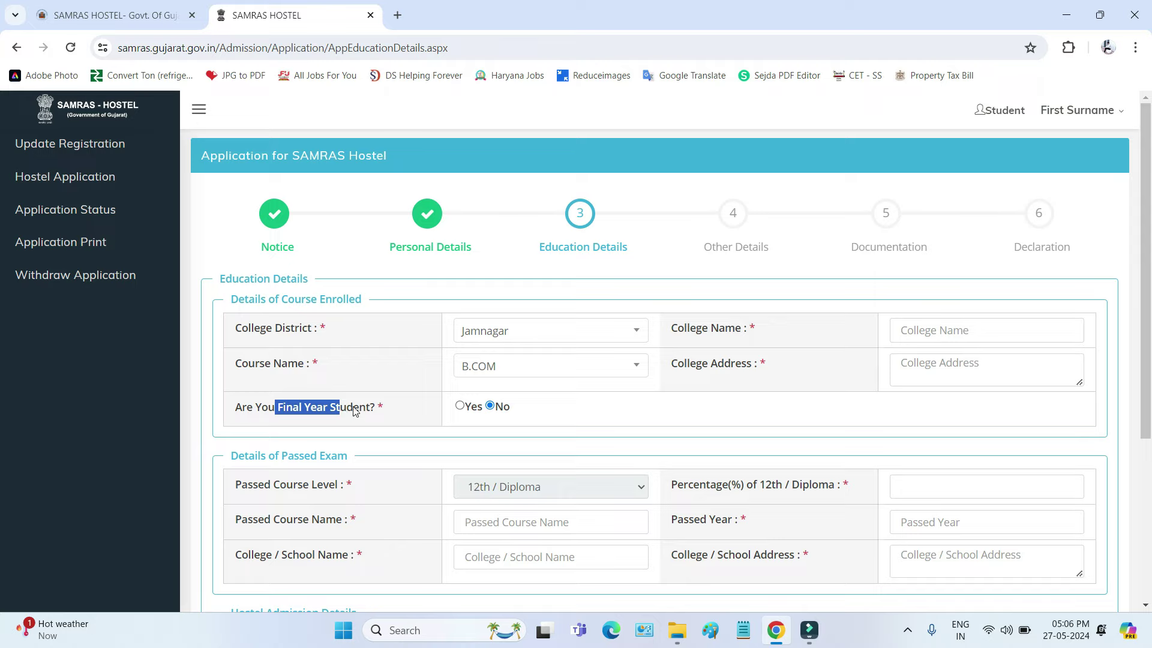
{"action": "left_click", "coordinate": [460, 406]}
{"action": "left_click", "coordinate": [490, 407]}
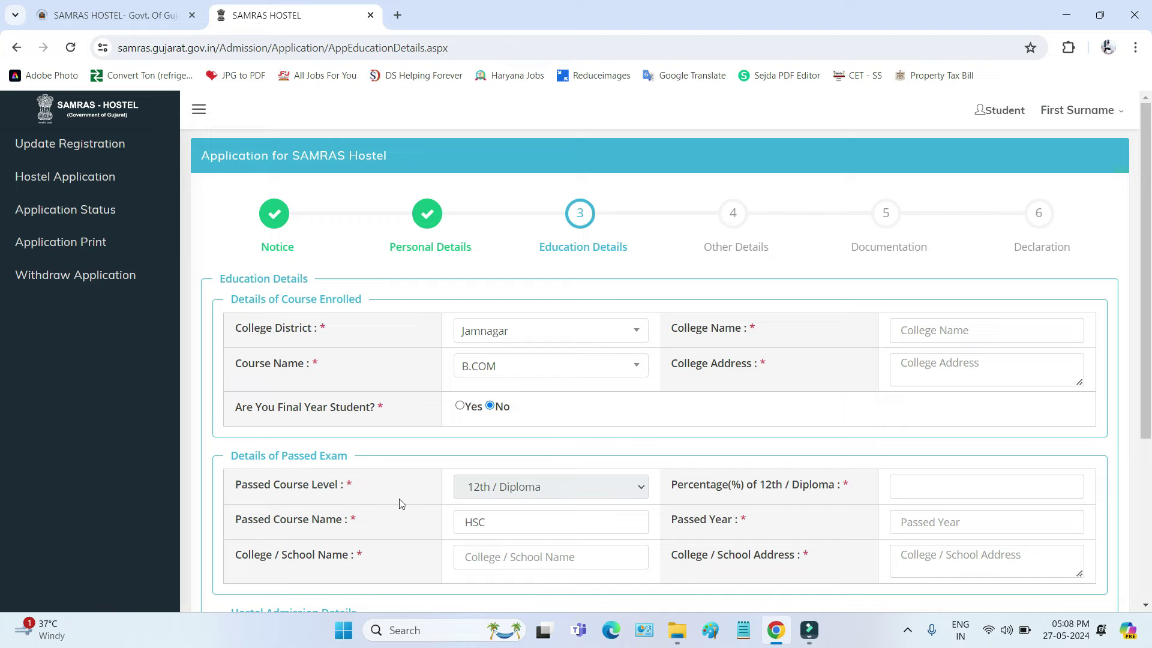
Step: Review the Details of Passed Exam fields for percentage, course name, passed year, school name and school address, plus the Hostel Admission Details
{"action": "scroll", "coordinate": [464, 500], "scroll_direction": "down", "scroll_amount": 3}
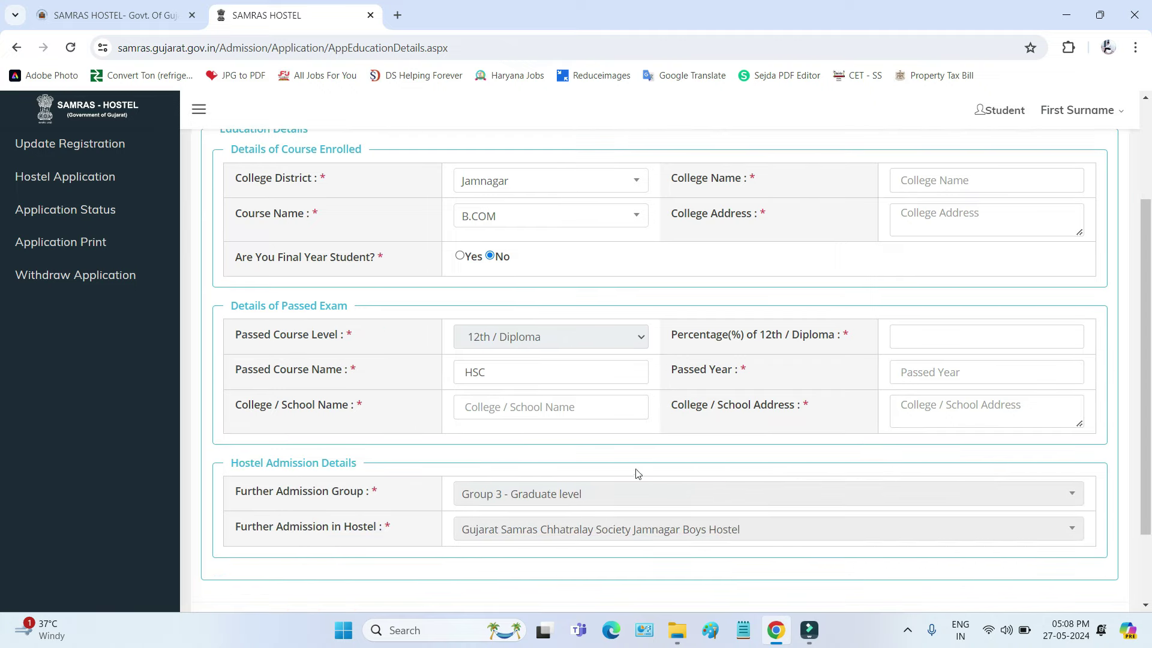
{"action": "left_click_drag", "start_coordinate": [765, 336], "coordinate": [786, 338]}
{"action": "left_click", "coordinate": [785, 337]}
{"action": "left_click_drag", "start_coordinate": [503, 373], "coordinate": [466, 373]}
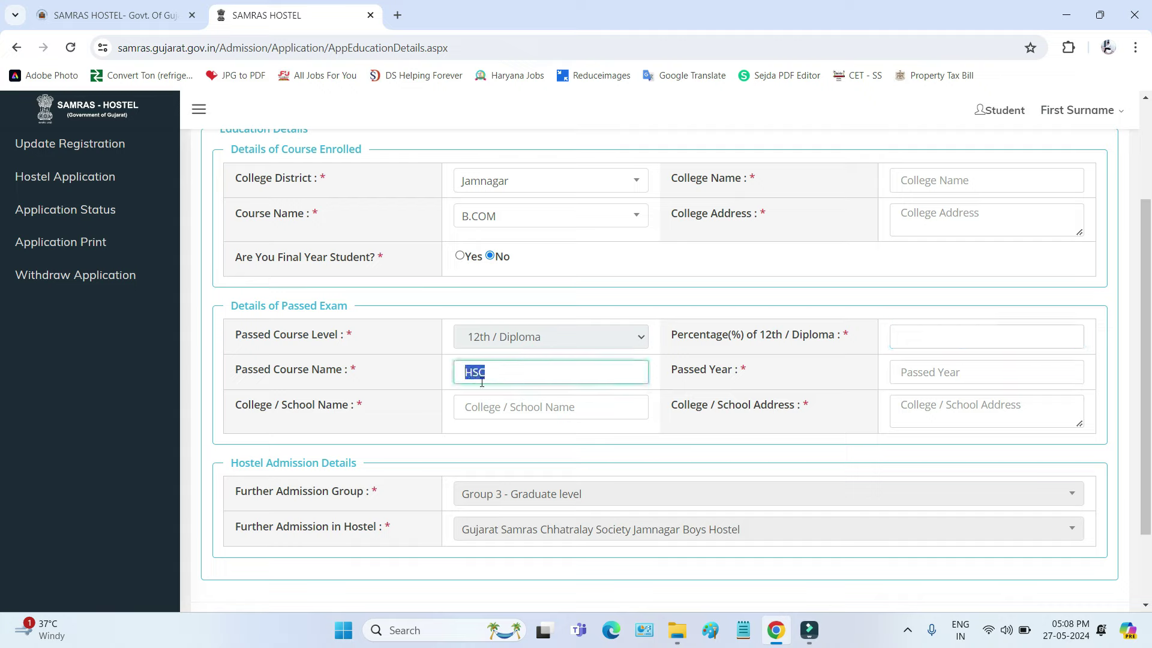
{"action": "left_click_drag", "start_coordinate": [679, 370], "coordinate": [754, 368]}
{"action": "left_click", "coordinate": [954, 371]}
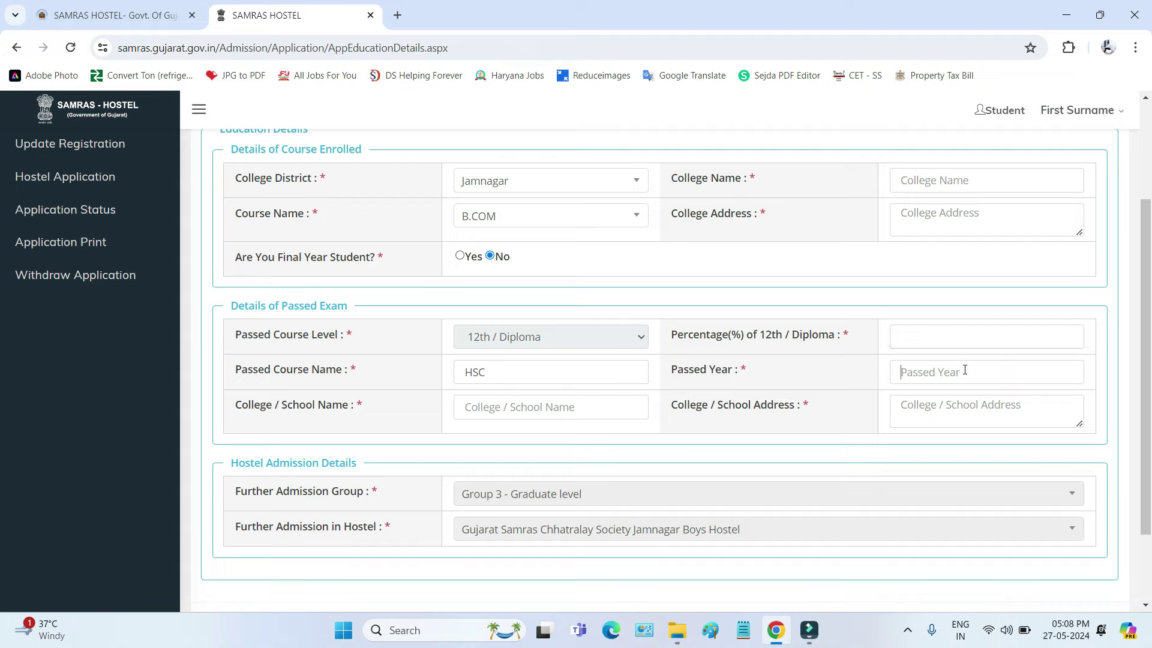
{"action": "left_click_drag", "start_coordinate": [254, 412], "coordinate": [309, 409]}
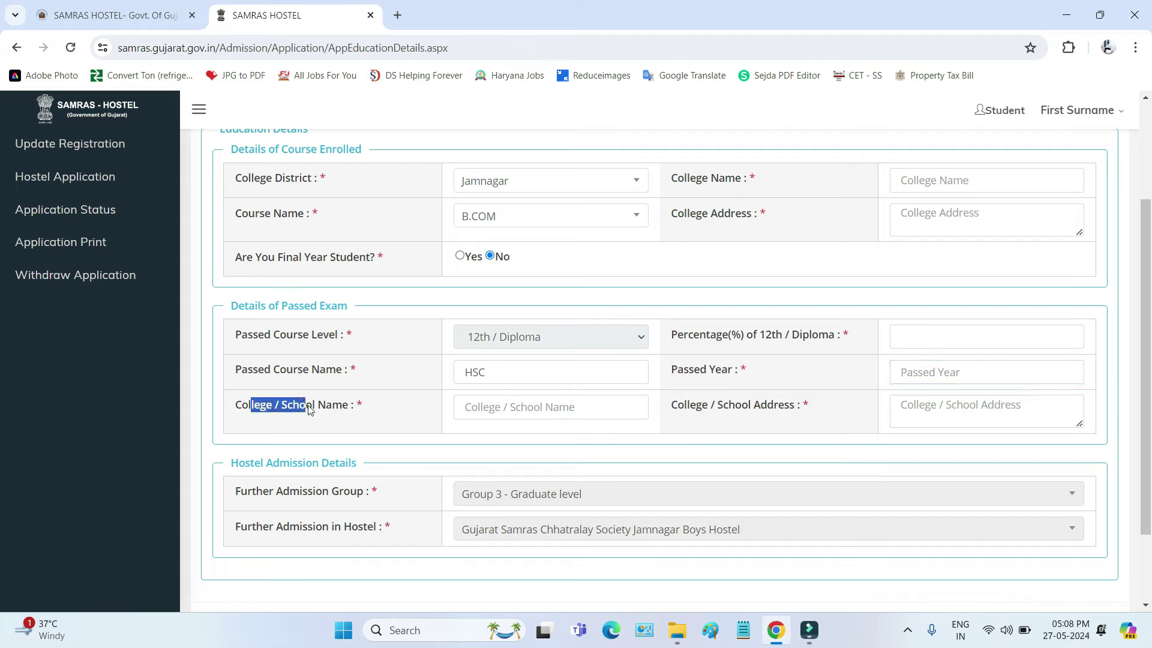
{"action": "left_click", "coordinate": [503, 408]}
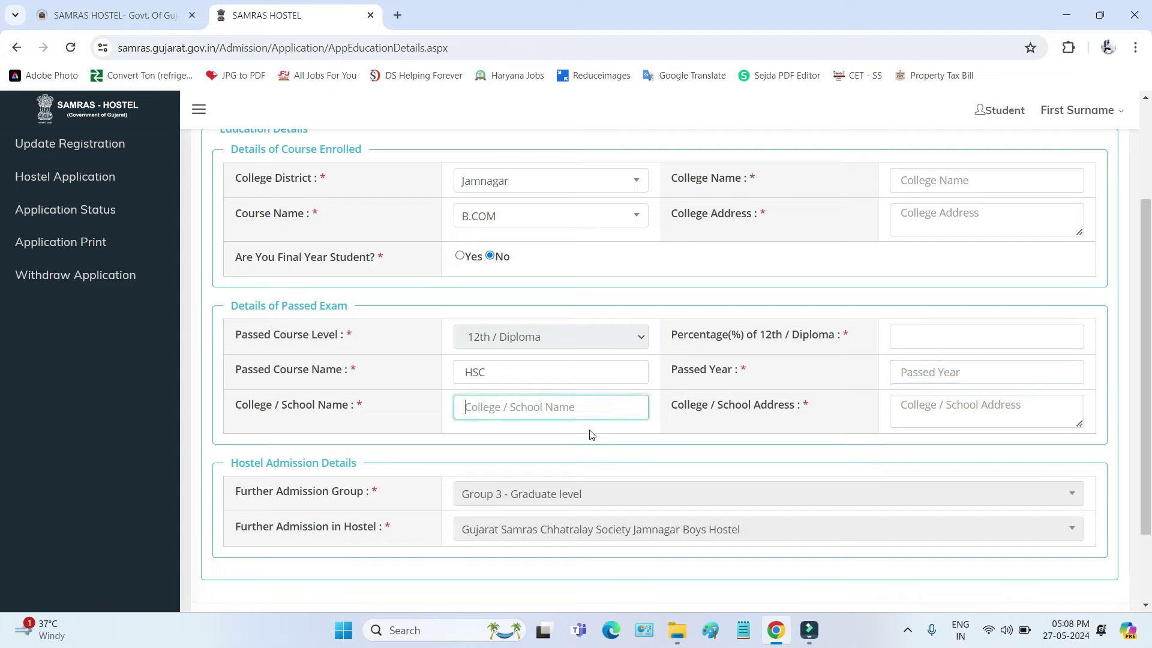
{"action": "left_click_drag", "start_coordinate": [684, 408], "coordinate": [797, 406]}
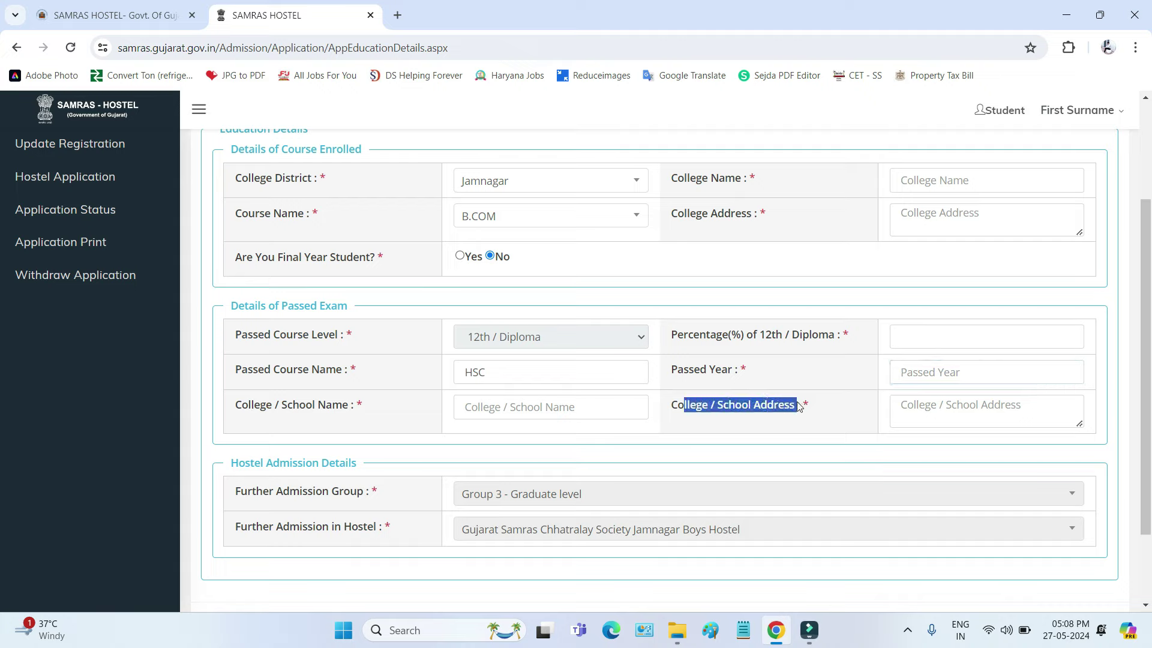
{"action": "left_click", "coordinate": [987, 407]}
{"action": "scroll", "coordinate": [986, 399], "scroll_direction": "down", "scroll_amount": 1}
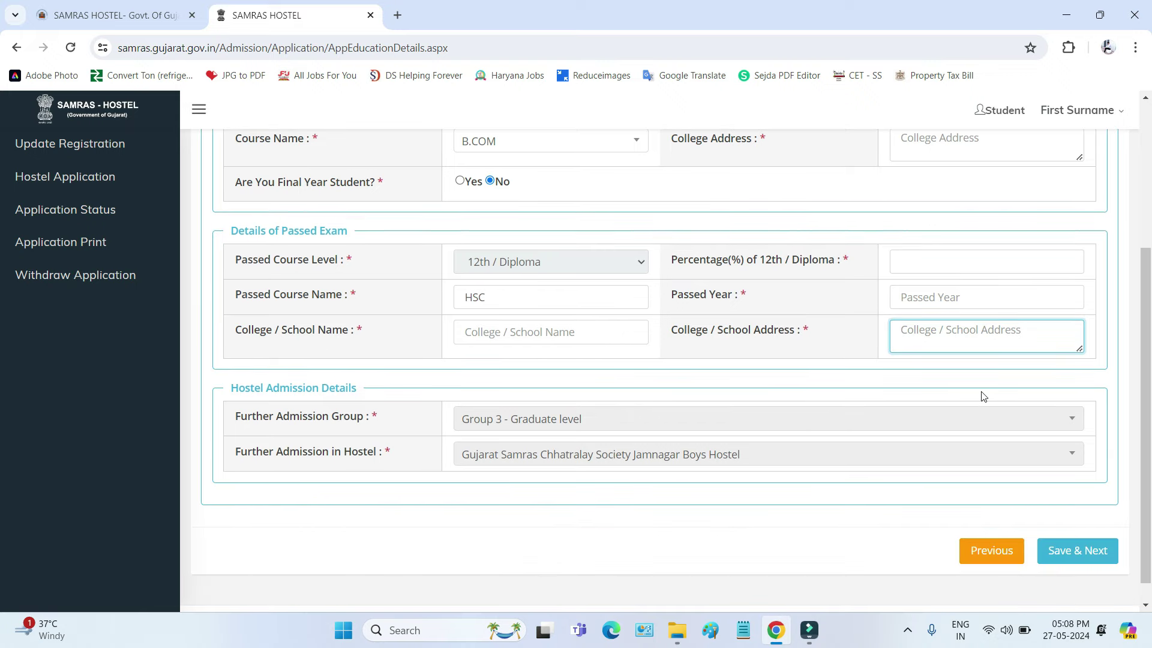
{"action": "scroll", "coordinate": [979, 393], "scroll_direction": "up", "scroll_amount": 1}
{"action": "scroll", "coordinate": [977, 390], "scroll_direction": "down", "scroll_amount": 1}
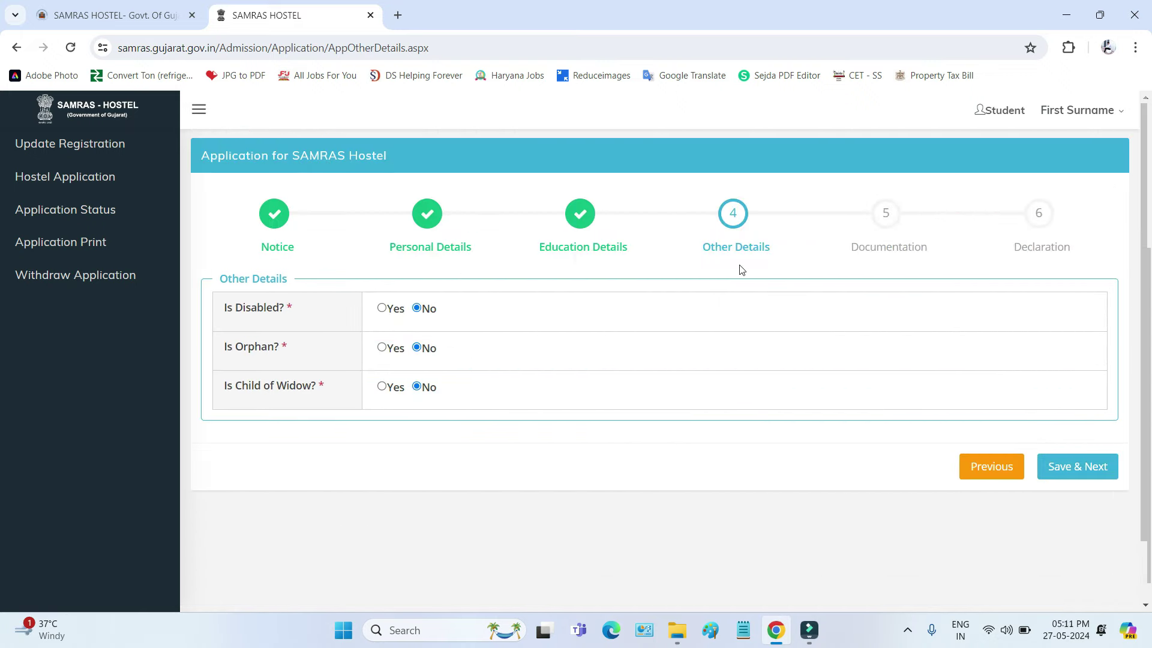
Step: Inspect the disability type, percentage and medical certificate fields by answering Yes to Is Disabled, and set the answer back to No
{"action": "left_click_drag", "start_coordinate": [224, 307], "coordinate": [291, 322]}
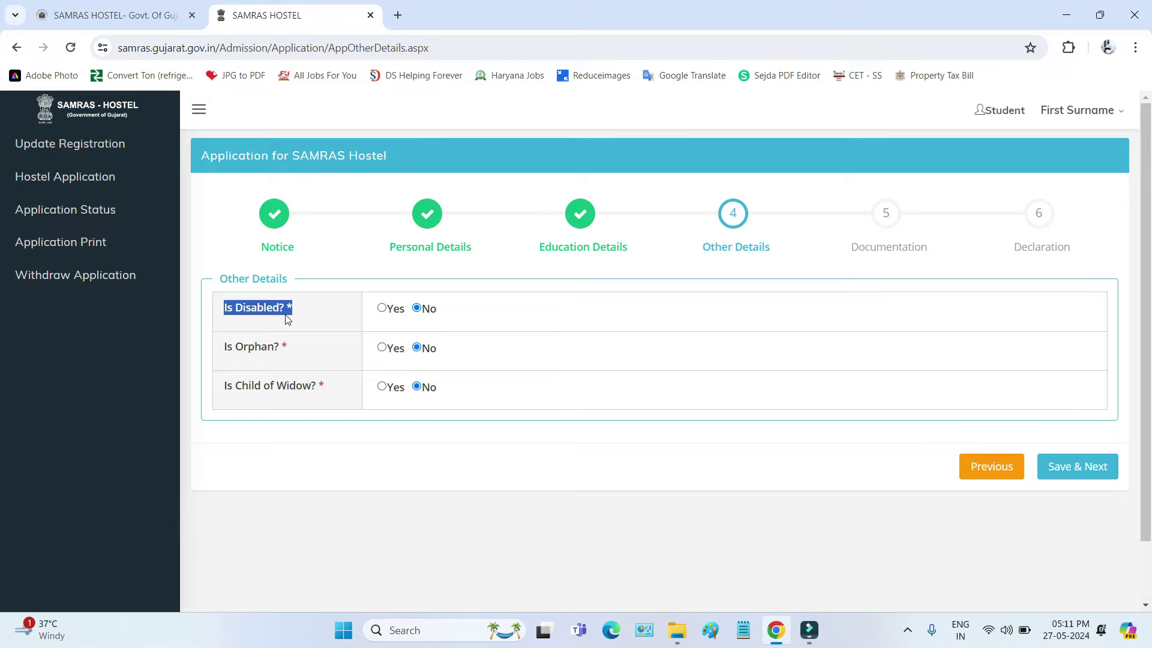
{"action": "left_click", "coordinate": [382, 308]}
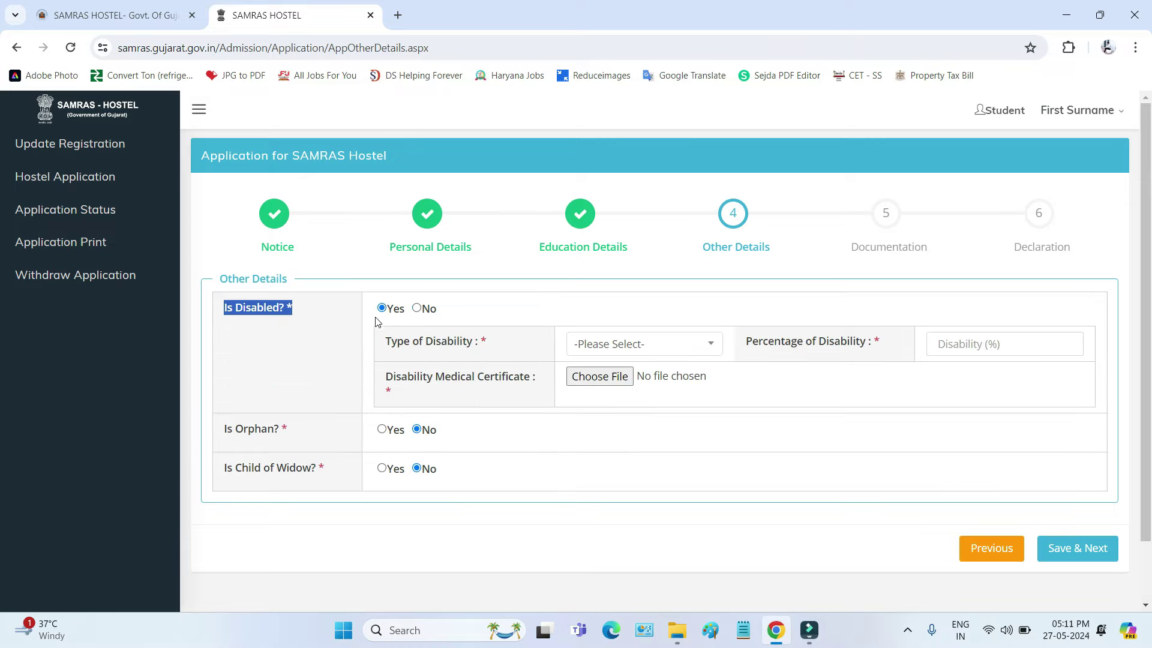
{"action": "left_click", "coordinate": [604, 345]}
{"action": "scroll", "coordinate": [636, 468], "scroll_direction": "down", "scroll_amount": 5}
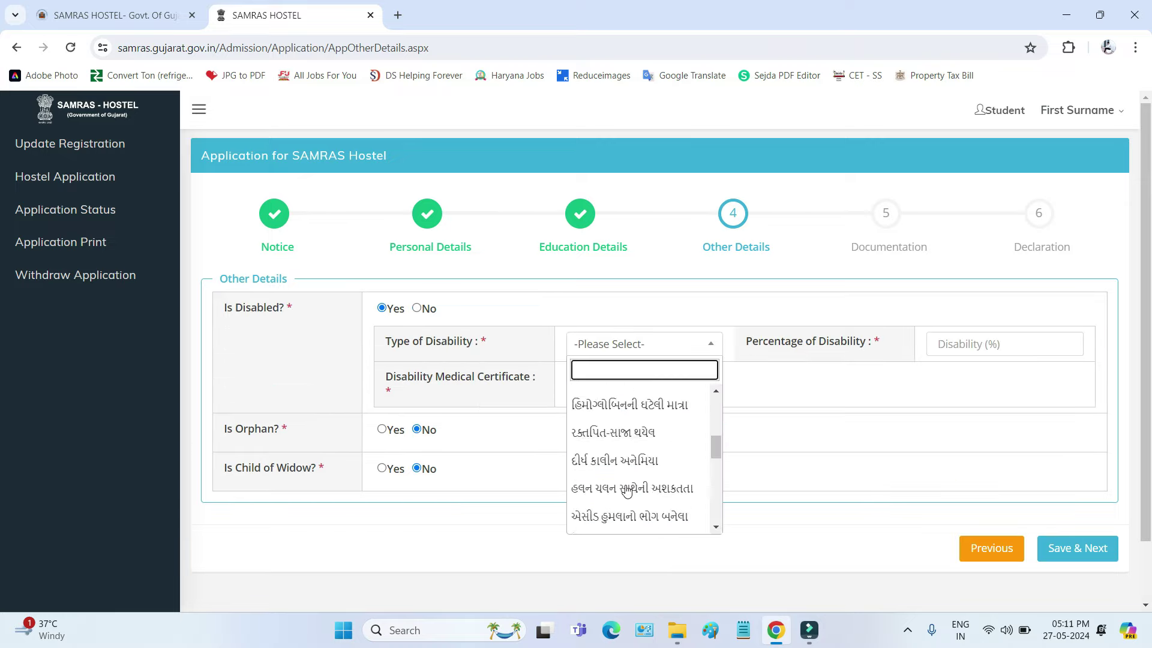
{"action": "scroll", "coordinate": [635, 467], "scroll_direction": "up", "scroll_amount": 5}
{"action": "left_click_drag", "start_coordinate": [393, 377], "coordinate": [519, 376]}
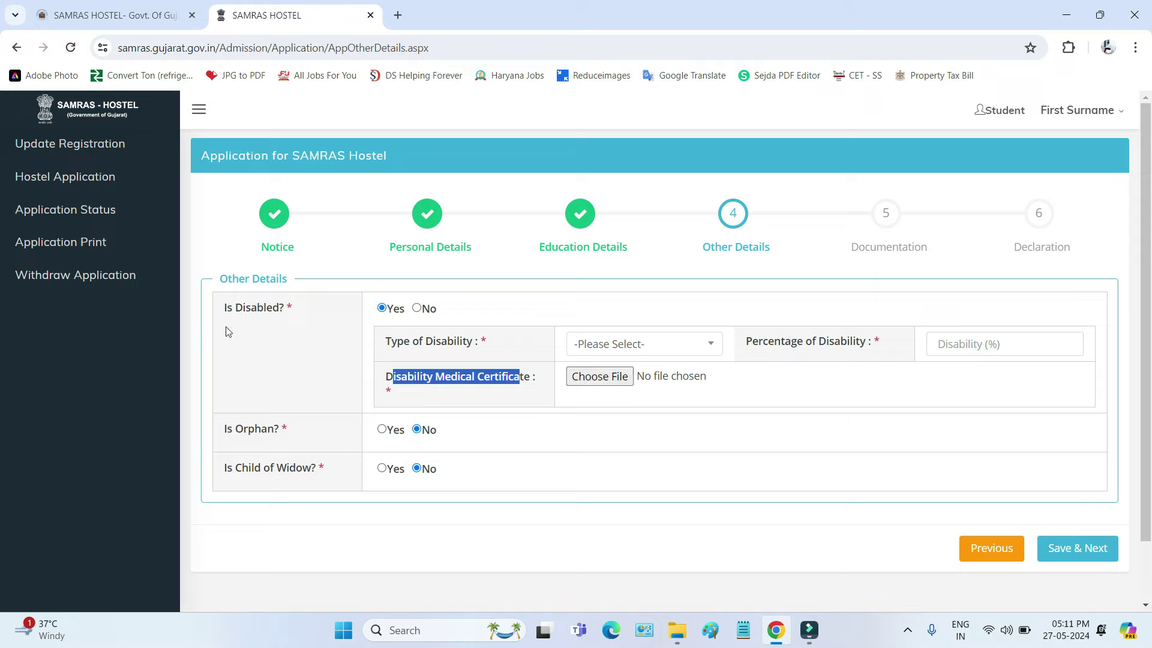
{"action": "left_click_drag", "start_coordinate": [227, 309], "coordinate": [287, 312]}
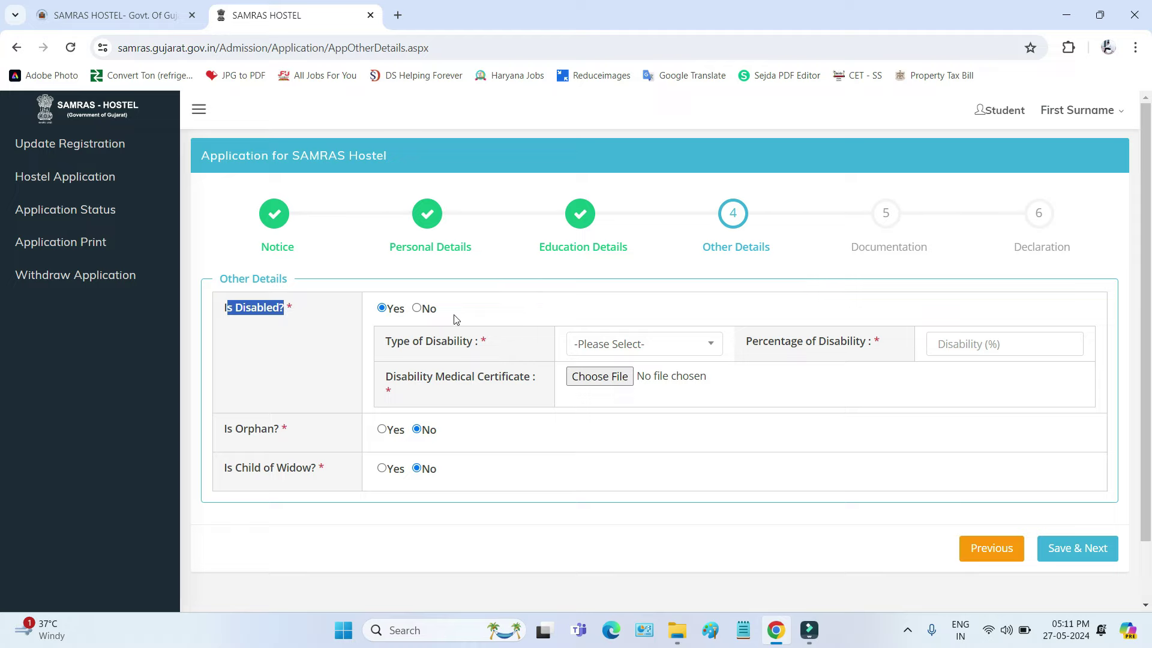
{"action": "left_click", "coordinate": [417, 309]}
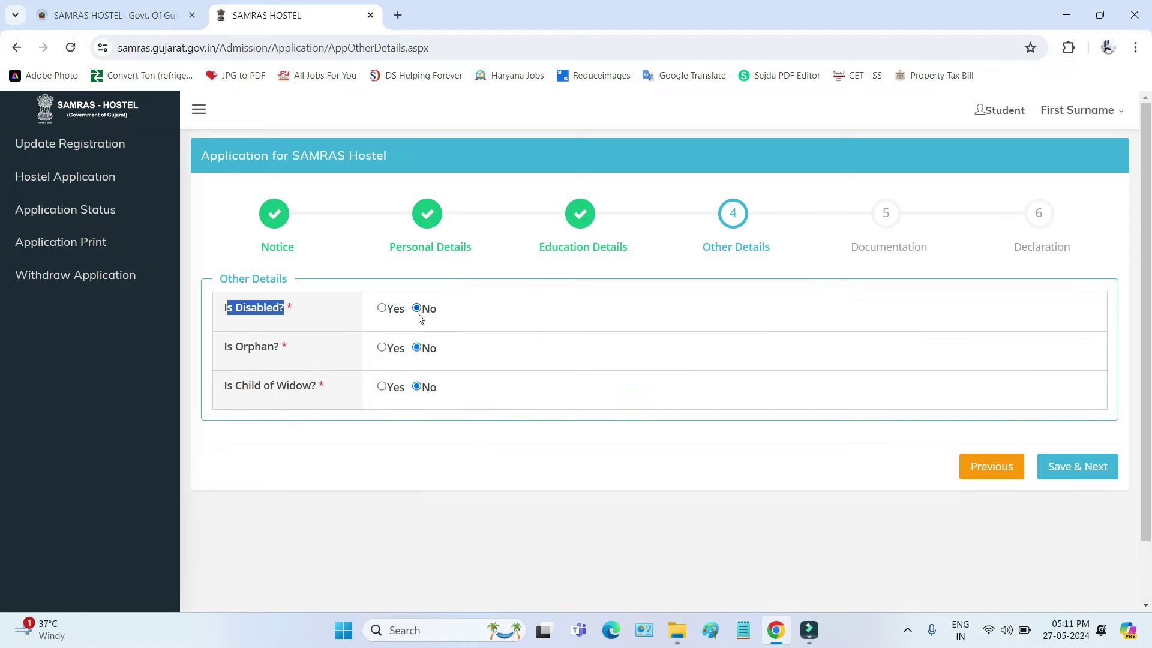
Step: Inspect the orphan certificate requirement by answering Yes to Is Orphan, and set the answer back to No
{"action": "left_click", "coordinate": [228, 354]}
{"action": "left_click_drag", "start_coordinate": [228, 354], "coordinate": [287, 355]}
{"action": "left_click", "coordinate": [390, 351]}
{"action": "left_click_drag", "start_coordinate": [425, 381], "coordinate": [458, 380]}
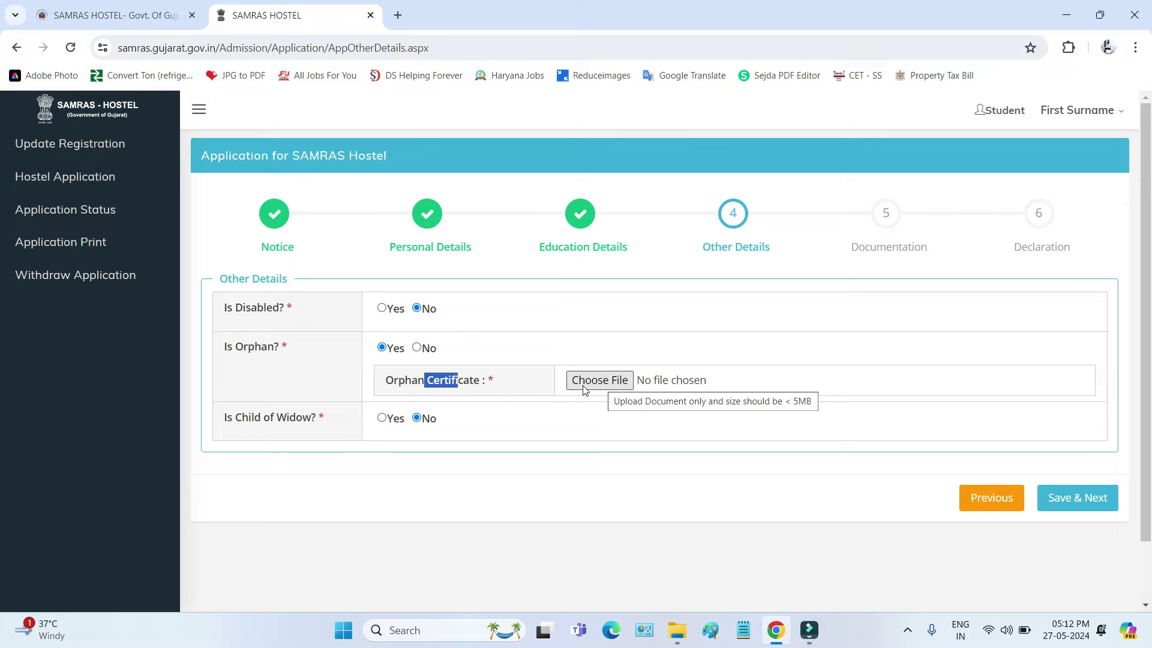
{"action": "left_click_drag", "start_coordinate": [233, 348], "coordinate": [264, 351]}
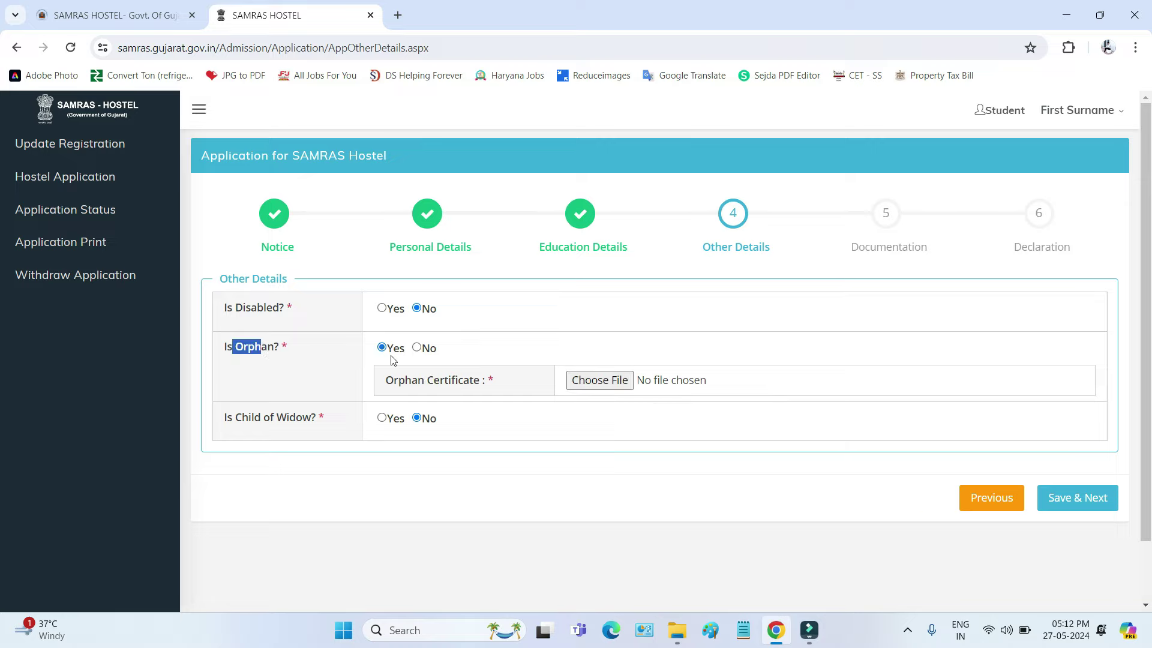
{"action": "left_click", "coordinate": [417, 348]}
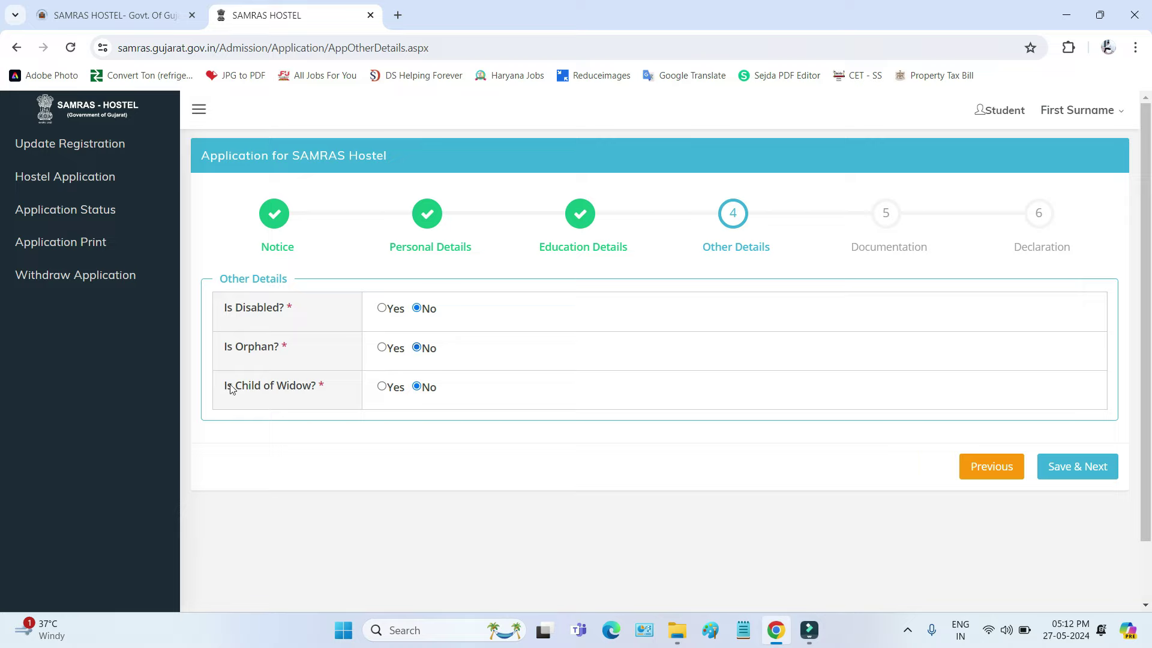
Step: Inspect the proof requirement by answering Yes to Is Child of Widow, and set the answer back to No
{"action": "left_click_drag", "start_coordinate": [230, 389], "coordinate": [316, 386]}
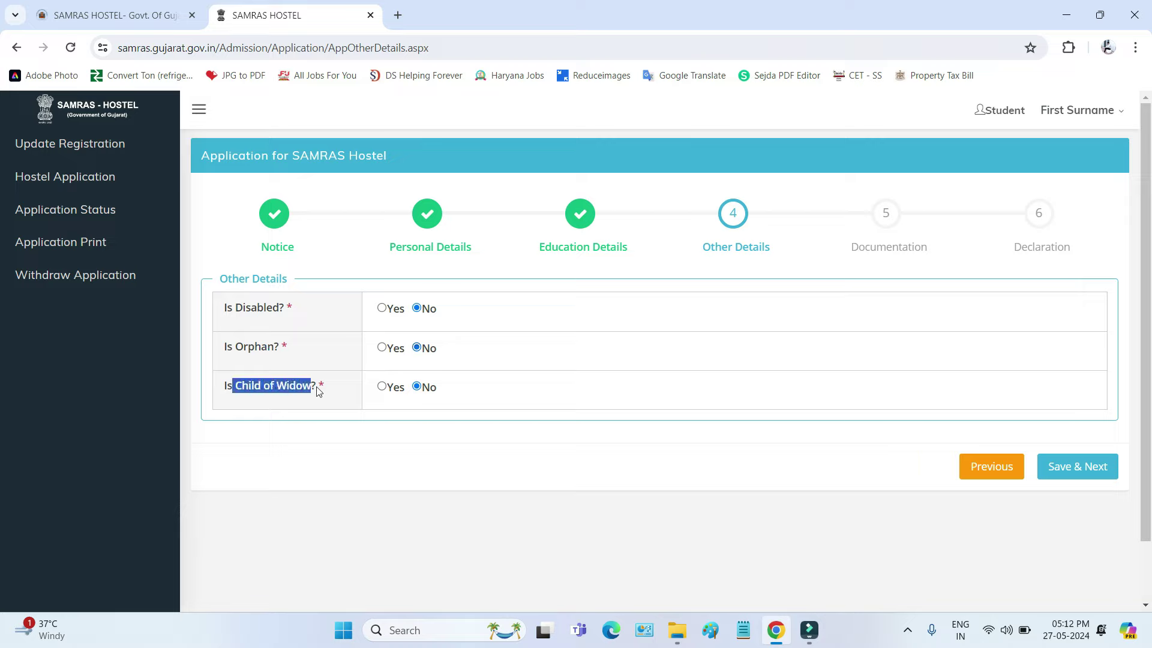
{"action": "left_click", "coordinate": [395, 391]}
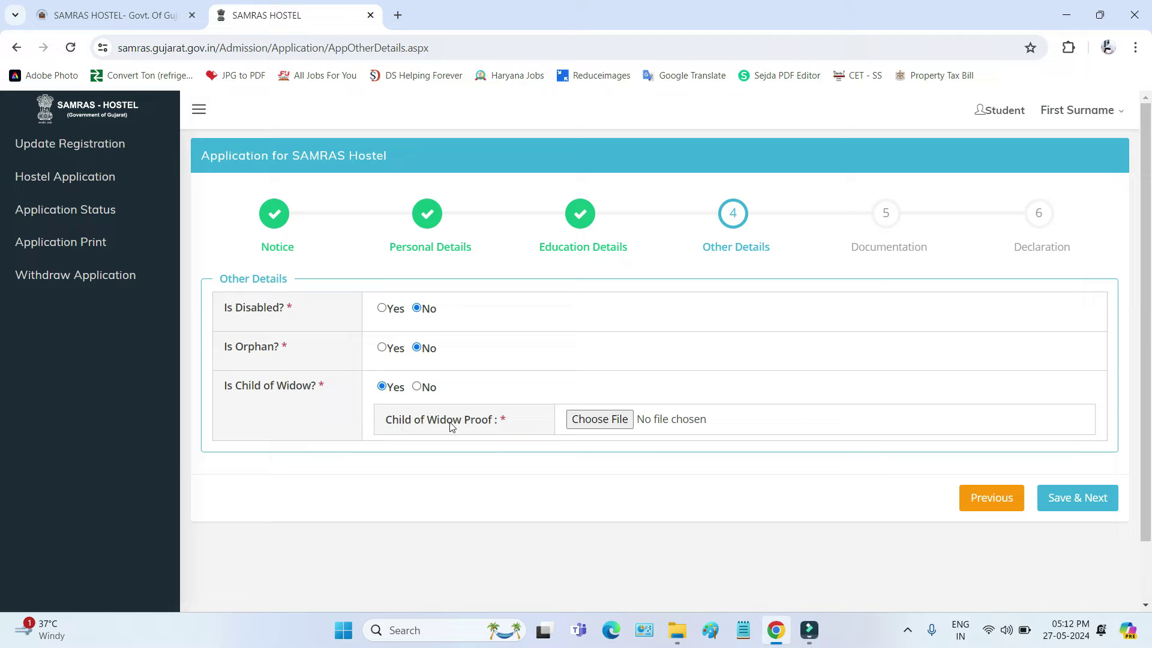
{"action": "left_click_drag", "start_coordinate": [427, 425], "coordinate": [485, 425]}
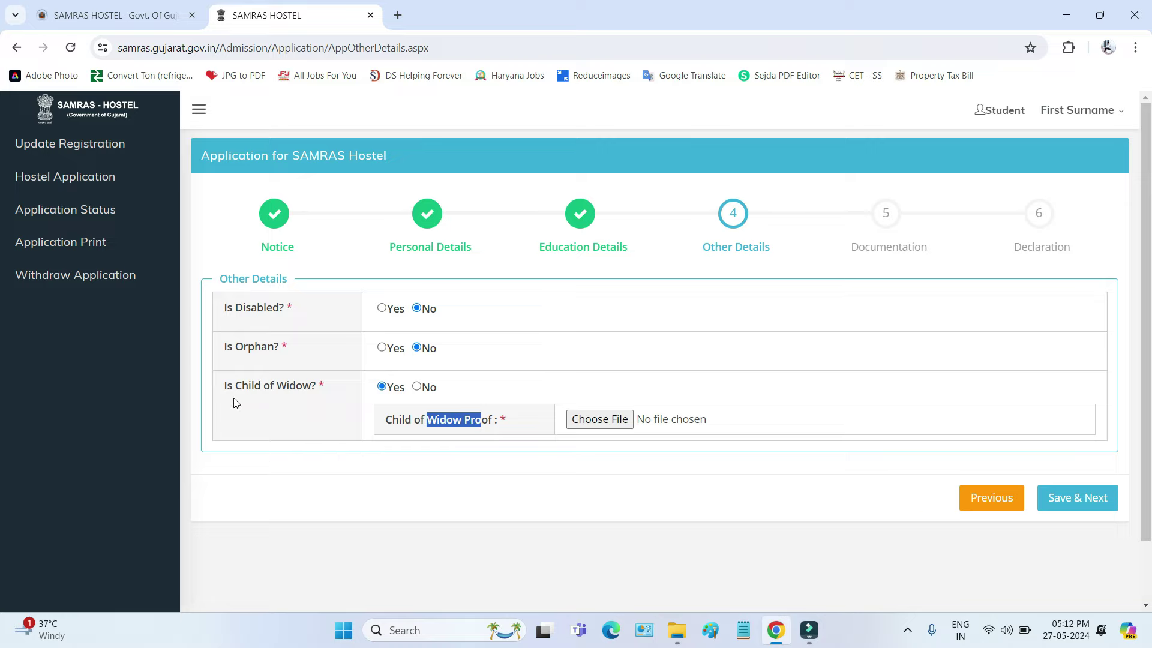
{"action": "left_click_drag", "start_coordinate": [235, 387], "coordinate": [314, 390]}
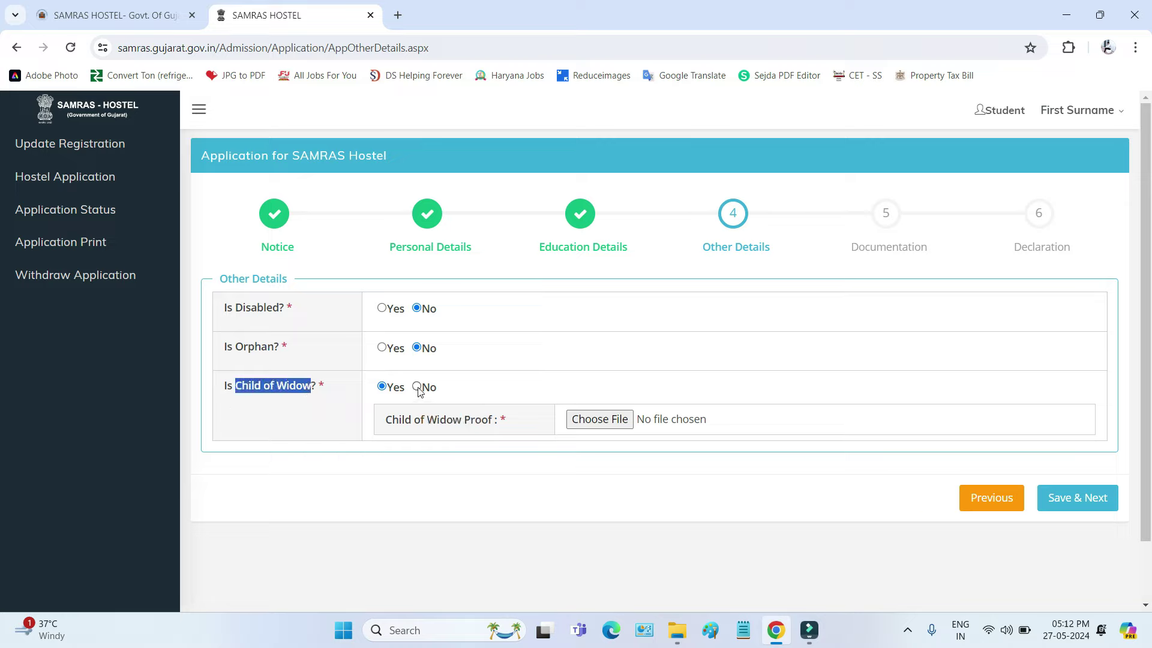
{"action": "left_click", "coordinate": [416, 386]}
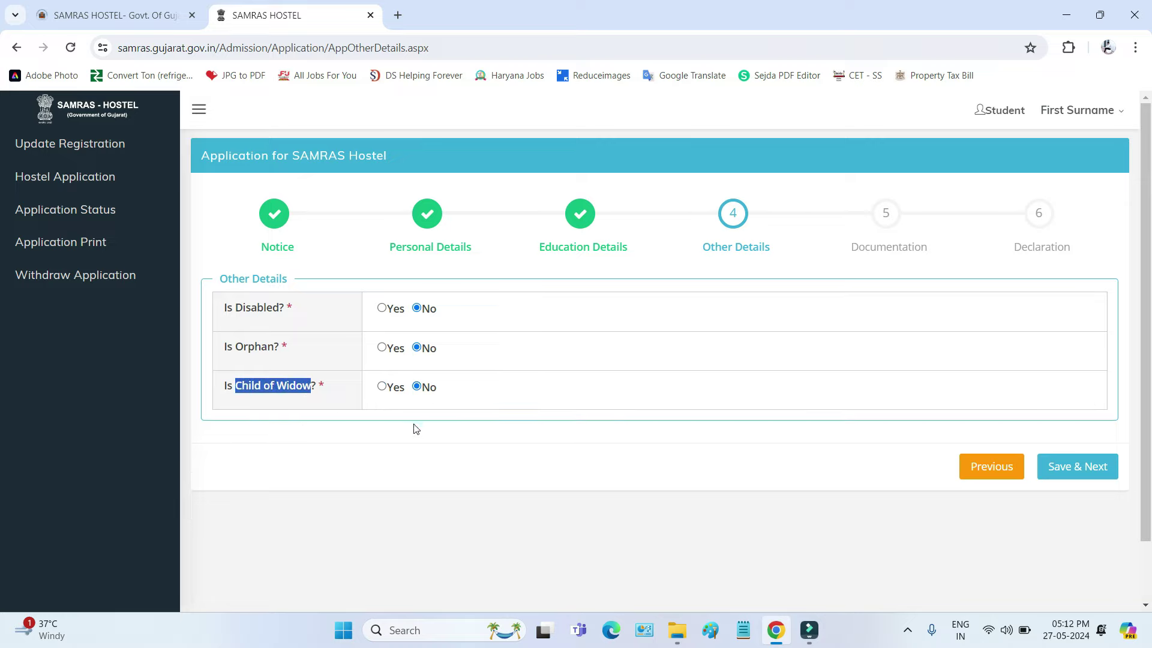
Step: Save the Other Details, continue to Documentation, and read the notes on upload file size and allowed file types
{"action": "left_click", "coordinate": [1066, 470]}
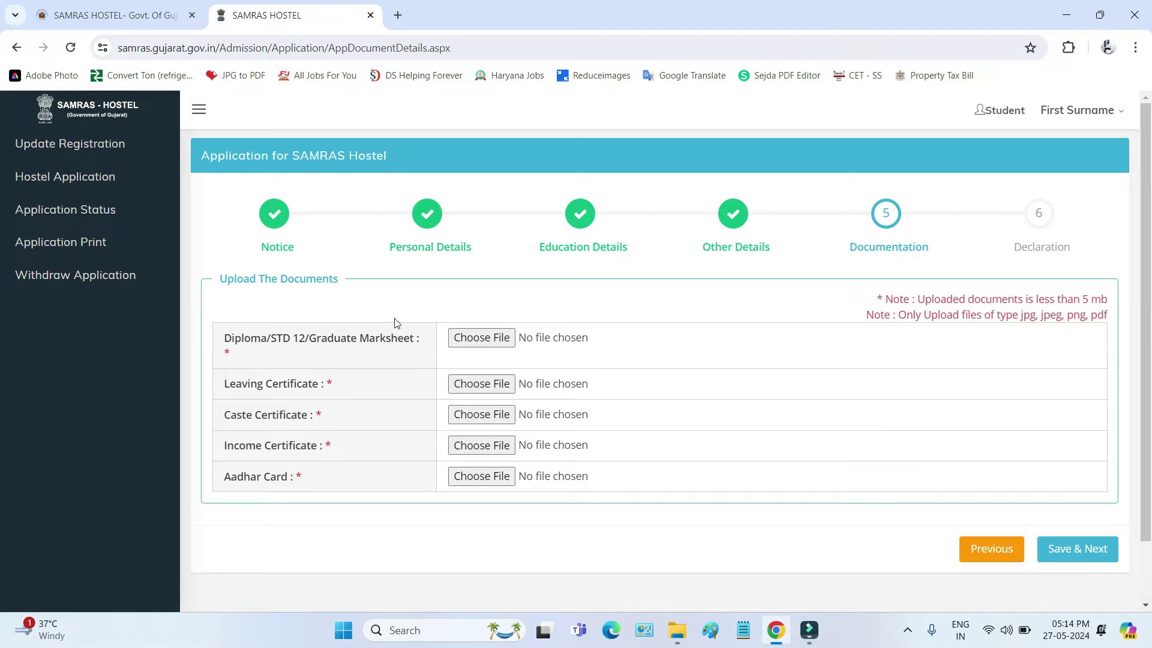
{"action": "left_click_drag", "start_coordinate": [277, 278], "coordinate": [339, 284]}
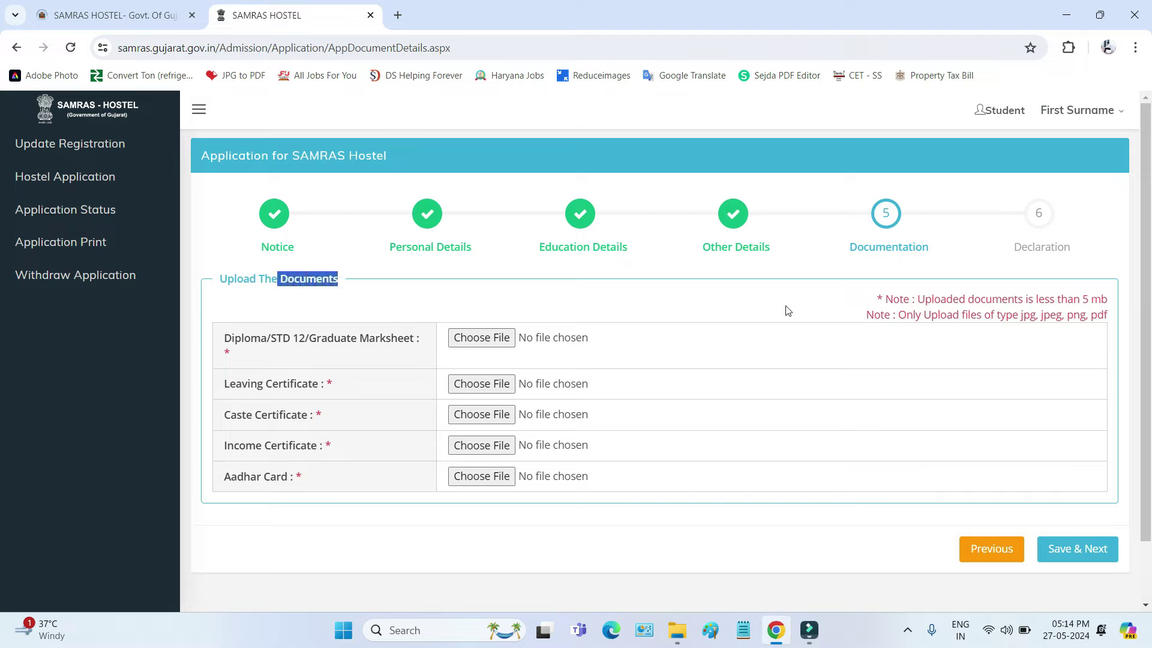
{"action": "left_click_drag", "start_coordinate": [890, 300], "coordinate": [1126, 317]}
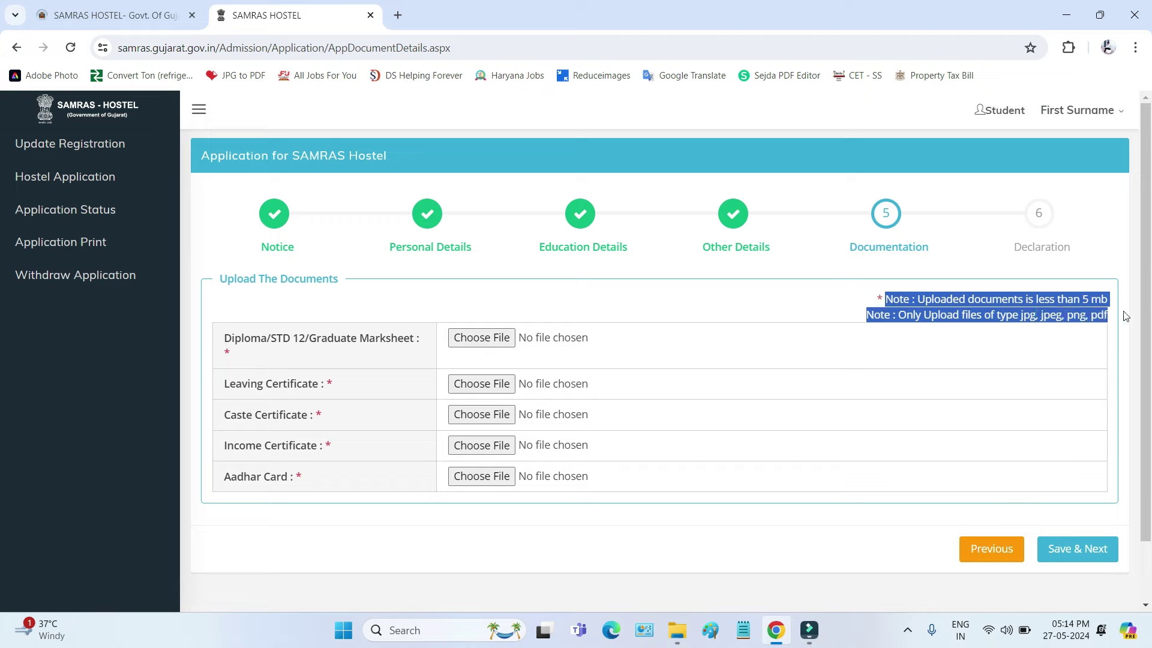
Step: Examine the allowed file types and size limit for uploads, and the list of required documents from the marksheet to the Aadhar Card
{"action": "left_click", "coordinate": [1130, 337]}
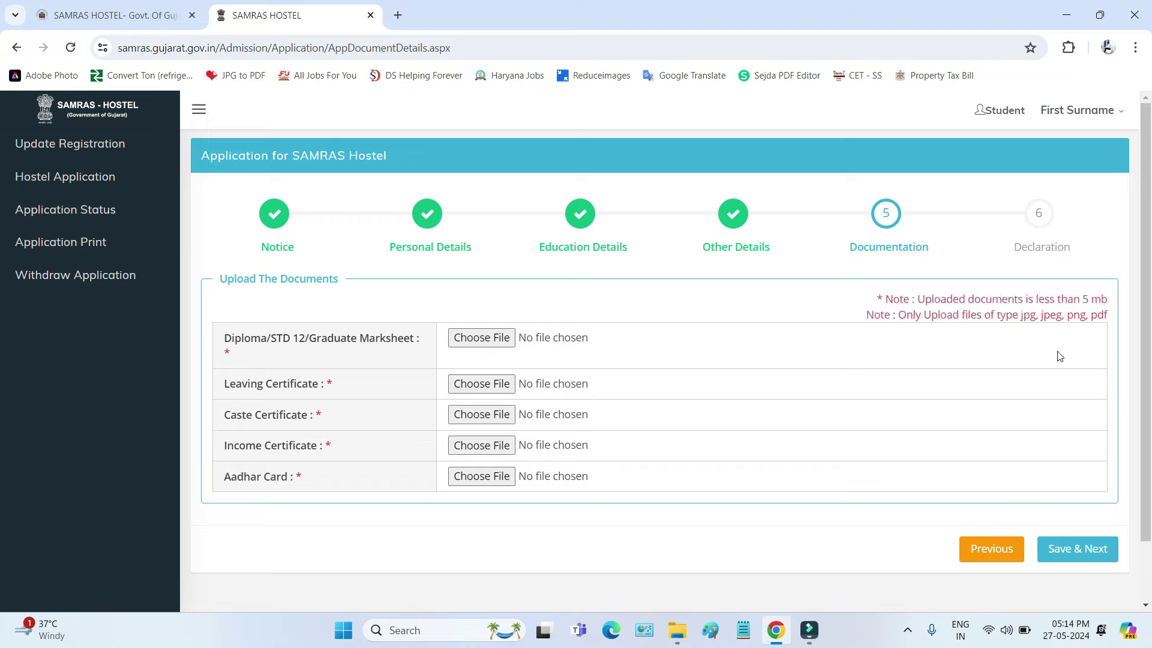
{"action": "left_click_drag", "start_coordinate": [1020, 317], "coordinate": [1112, 324]}
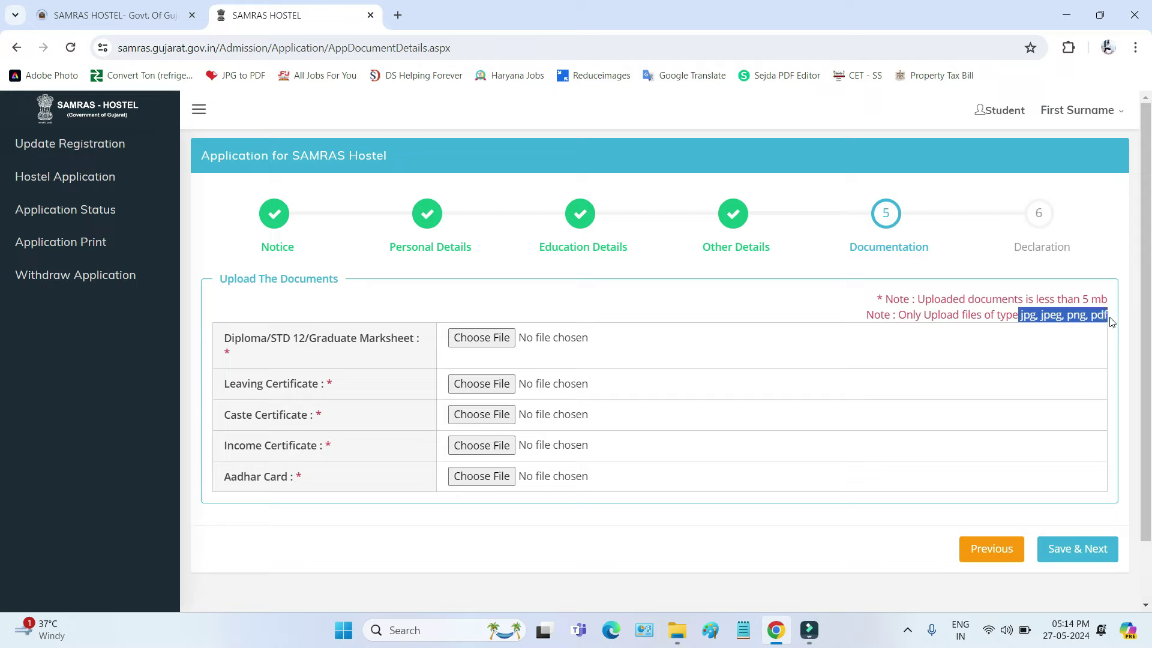
{"action": "left_click", "coordinate": [1110, 357]}
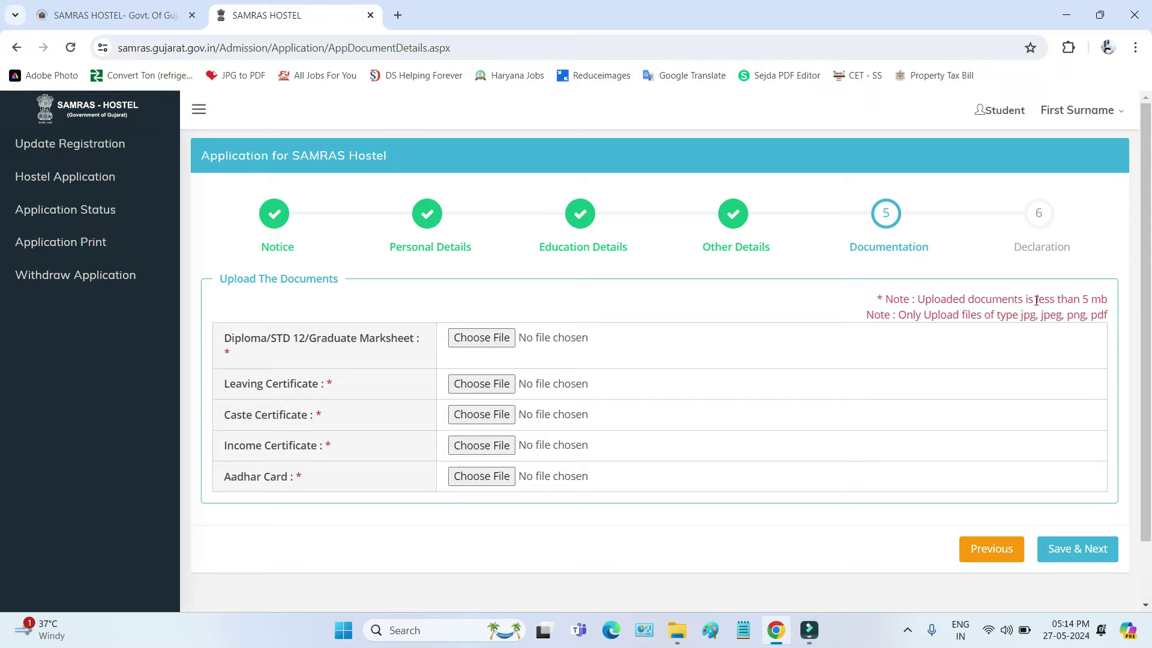
{"action": "left_click_drag", "start_coordinate": [1036, 300], "coordinate": [1108, 300]}
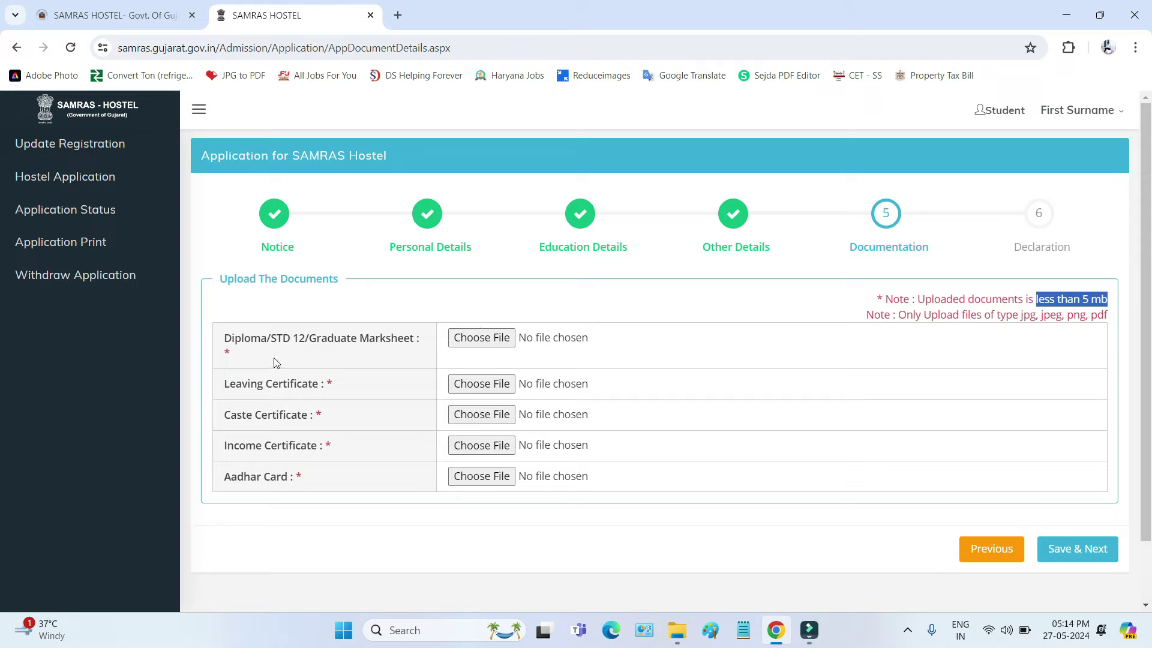
{"action": "left_click_drag", "start_coordinate": [225, 339], "coordinate": [369, 342]}
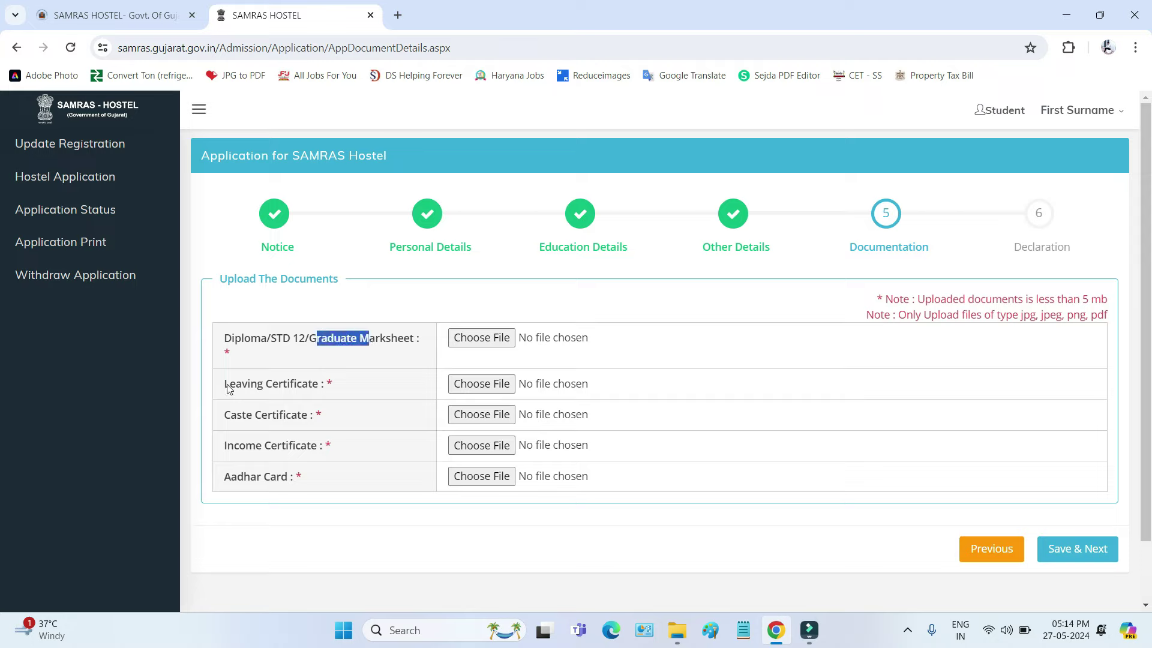
{"action": "left_click_drag", "start_coordinate": [228, 389], "coordinate": [320, 390]}
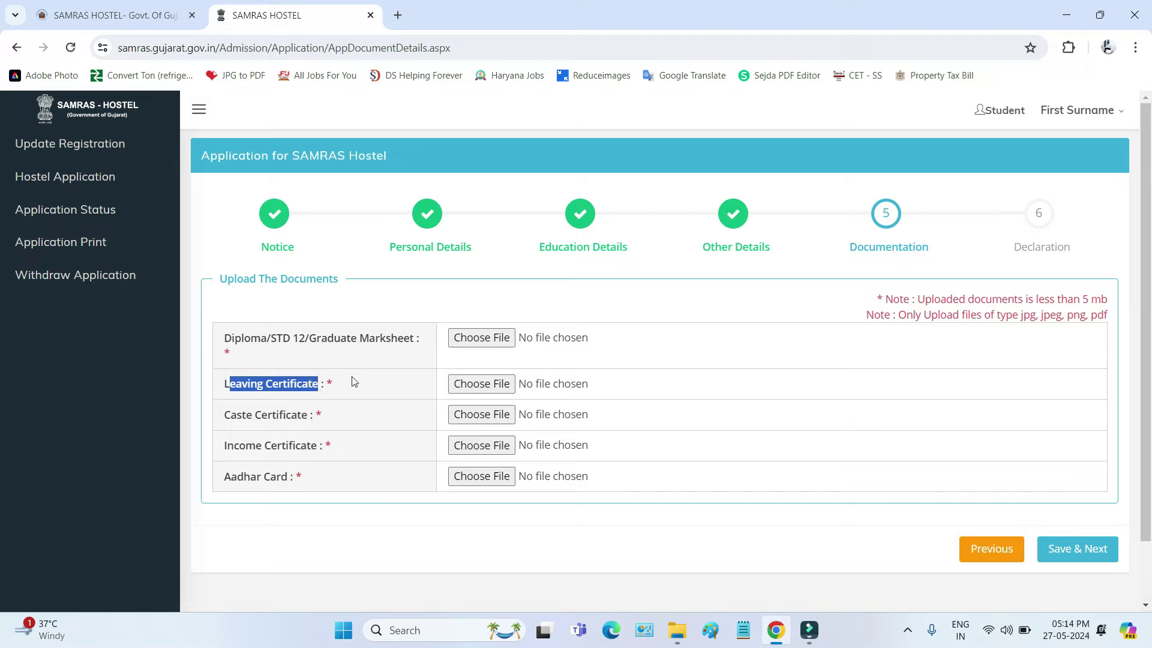
{"action": "left_click_drag", "start_coordinate": [224, 415], "coordinate": [302, 422]}
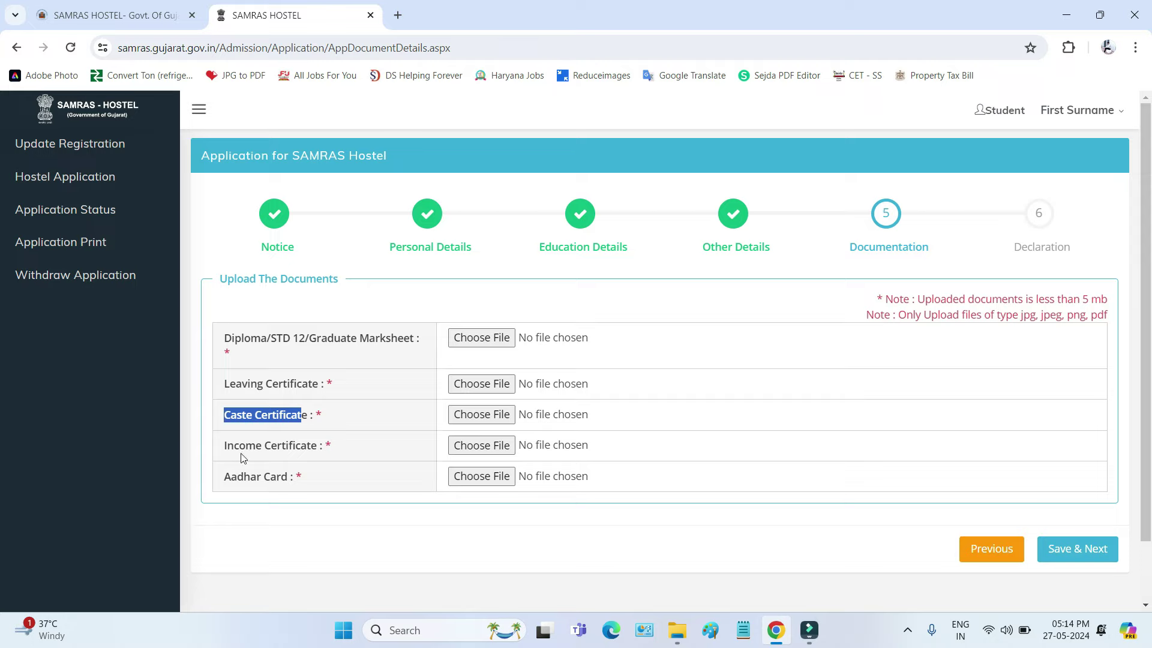
{"action": "left_click_drag", "start_coordinate": [228, 446], "coordinate": [310, 445]}
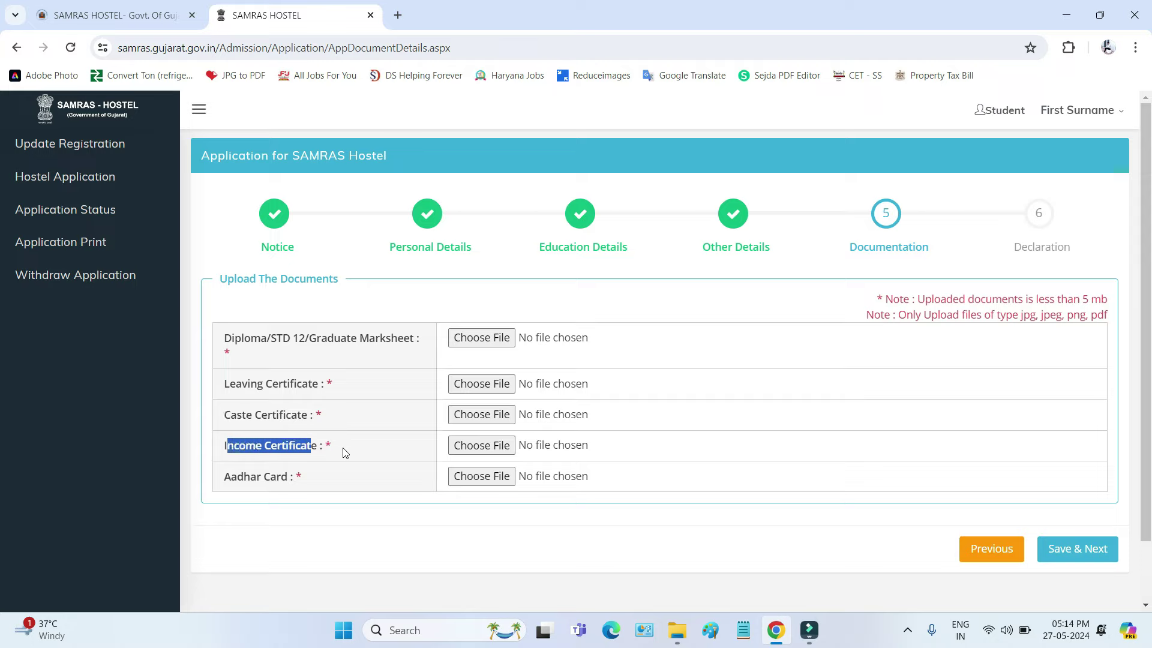
{"action": "left_click", "coordinate": [229, 479]}
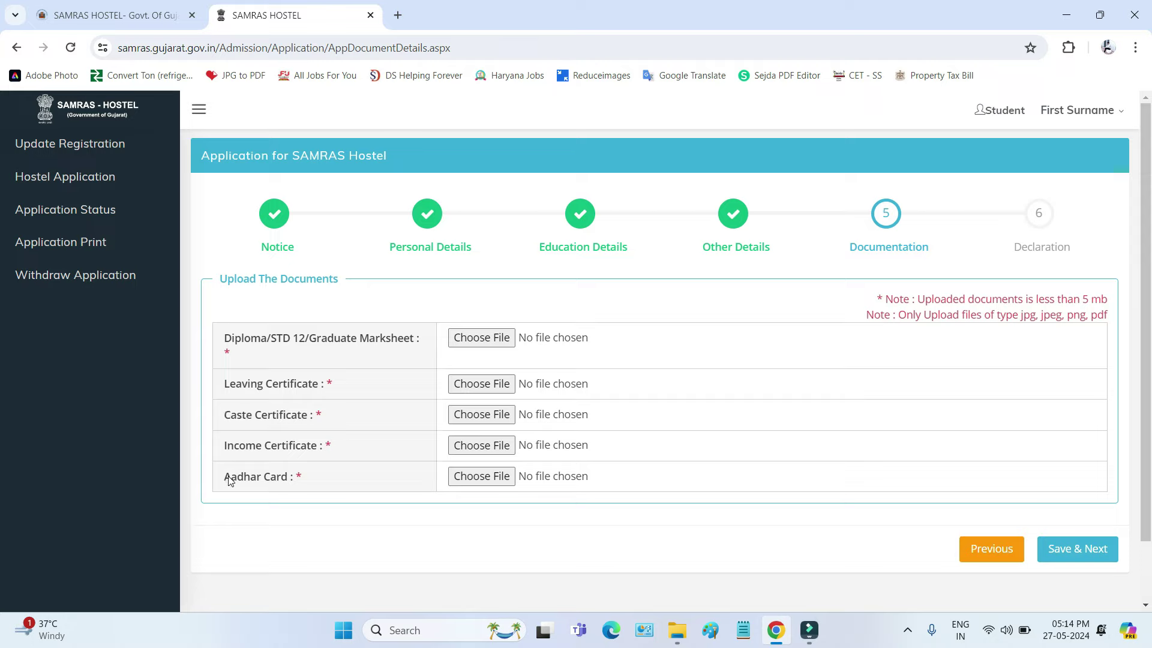
{"action": "left_click_drag", "start_coordinate": [229, 480], "coordinate": [359, 478]}
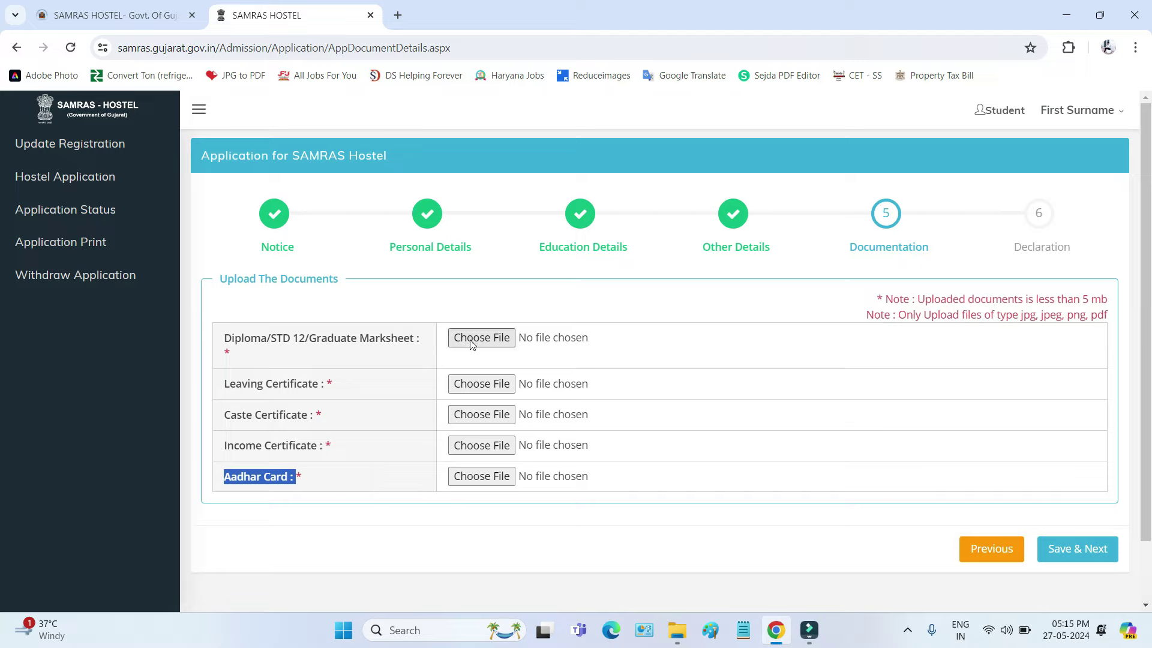
Step: Save the Documentation section, continue to Declaration, and read the questions on criminal activity and major or infectious disease
{"action": "left_click", "coordinate": [1101, 553]}
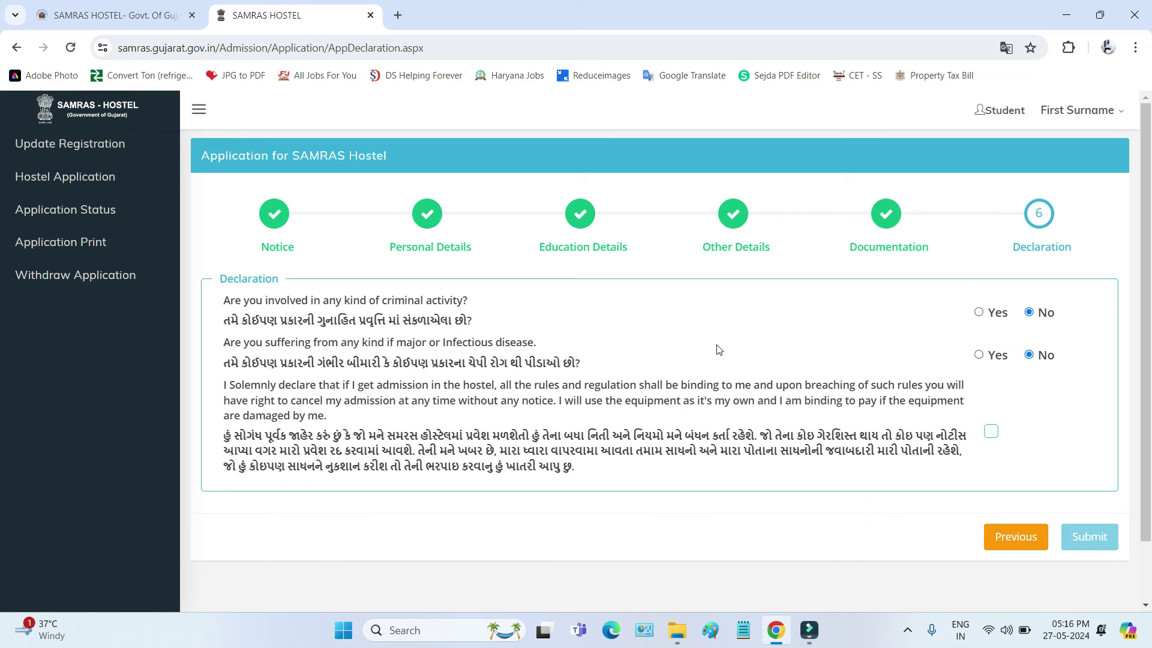
{"action": "left_click_drag", "start_coordinate": [220, 280], "coordinate": [300, 284]}
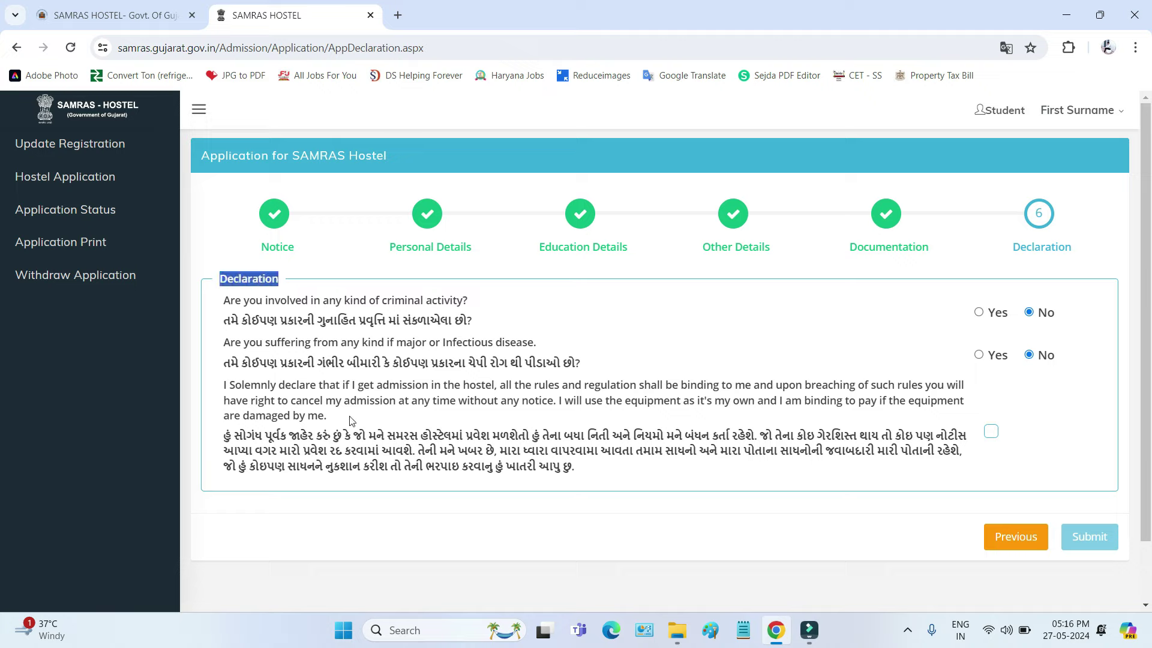
{"action": "left_click_drag", "start_coordinate": [224, 325], "coordinate": [579, 364]}
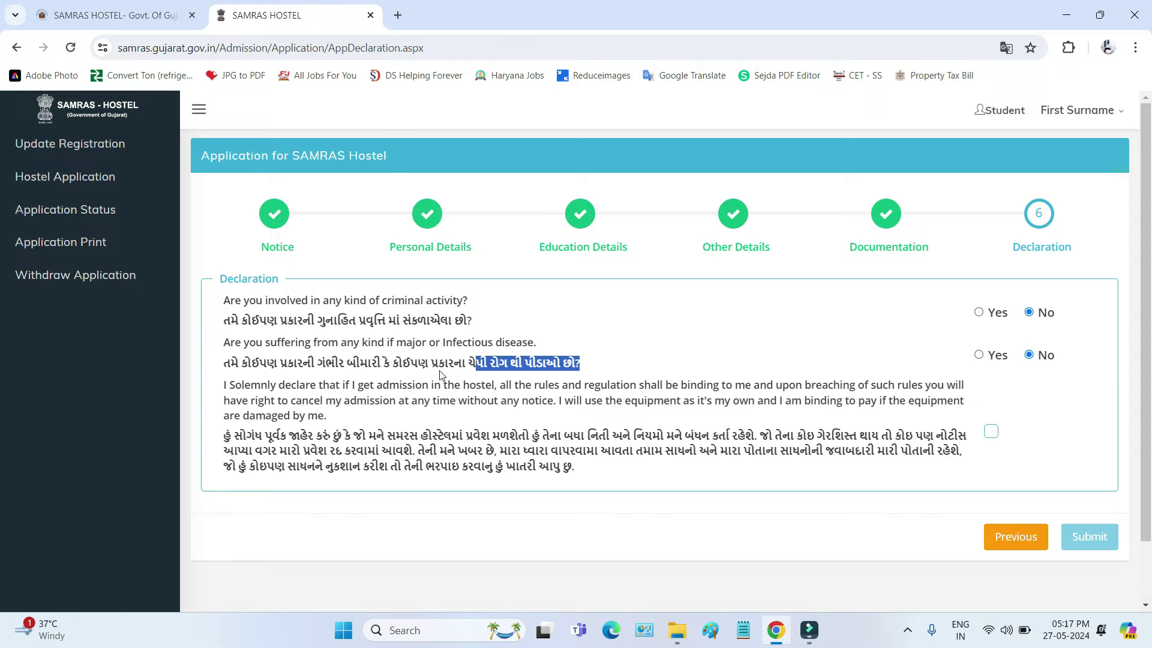
Step: Answer No to the major or infectious disease question, accept the solemn declaration, and try to submit the application
{"action": "left_click", "coordinate": [978, 354]}
{"action": "left_click", "coordinate": [1030, 355]}
{"action": "left_click", "coordinate": [991, 431]}
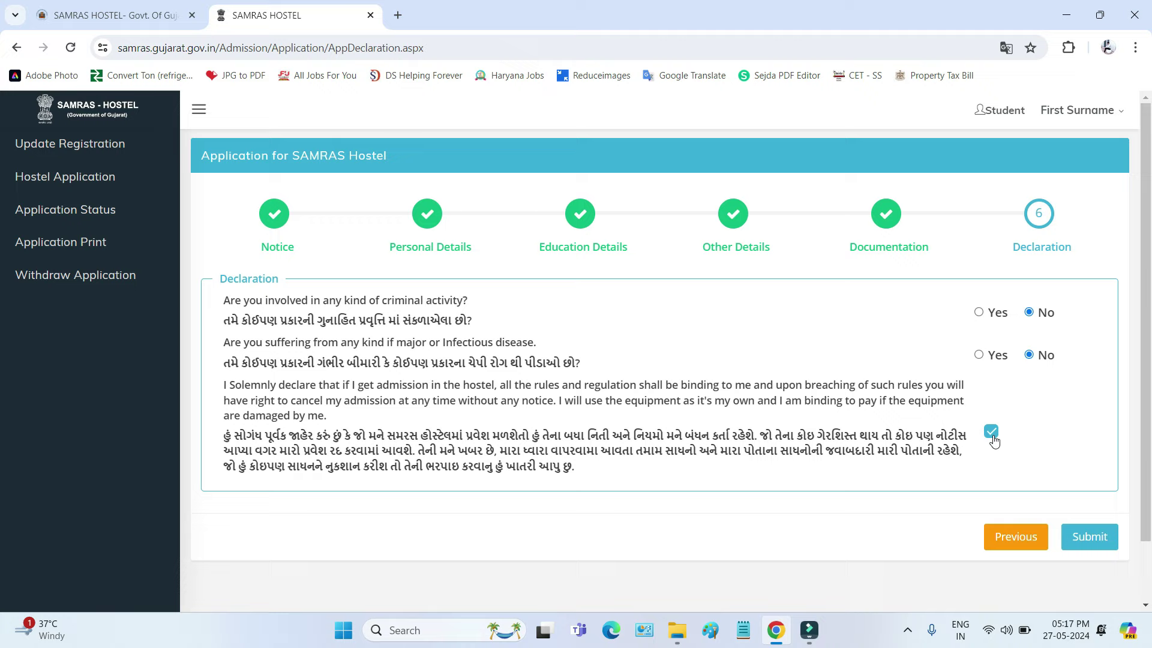
{"action": "left_click", "coordinate": [1091, 541]}
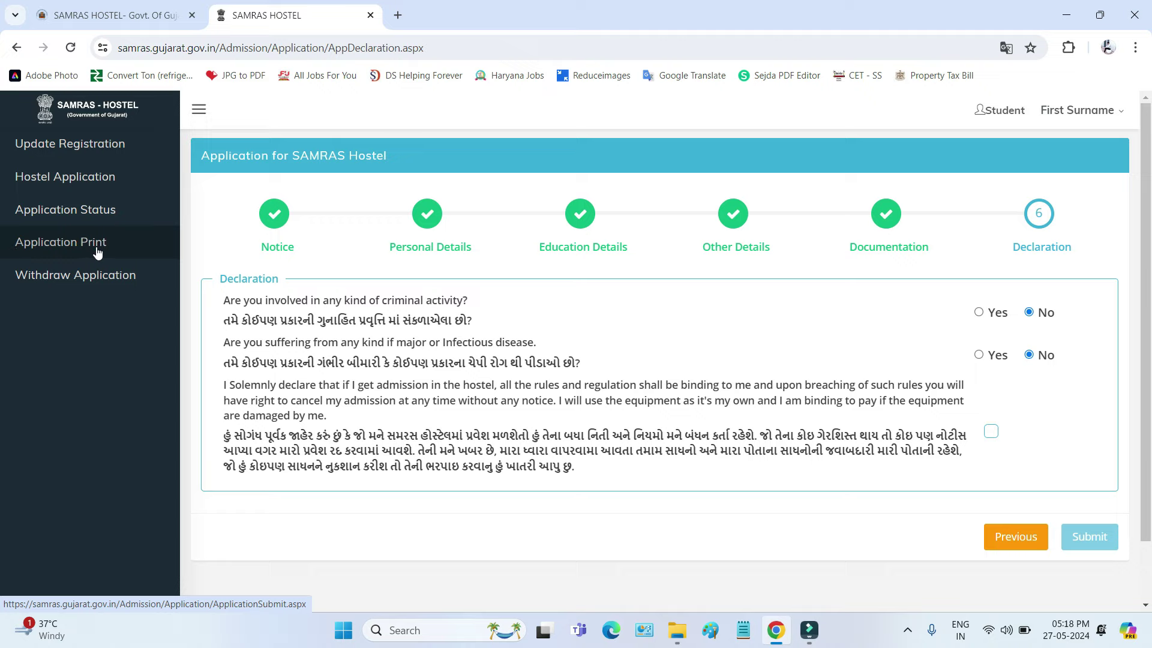
Step: Close the hostel application page and return to the Samras Chhatralay home page
{"action": "key", "text": "ctrl+w"}
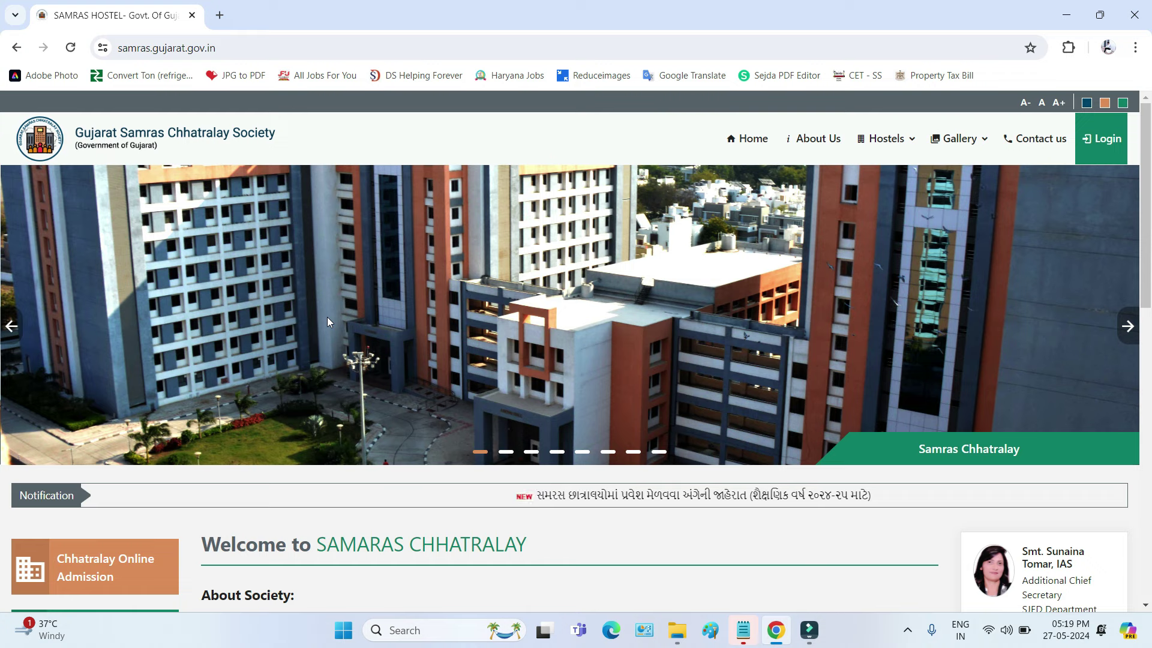